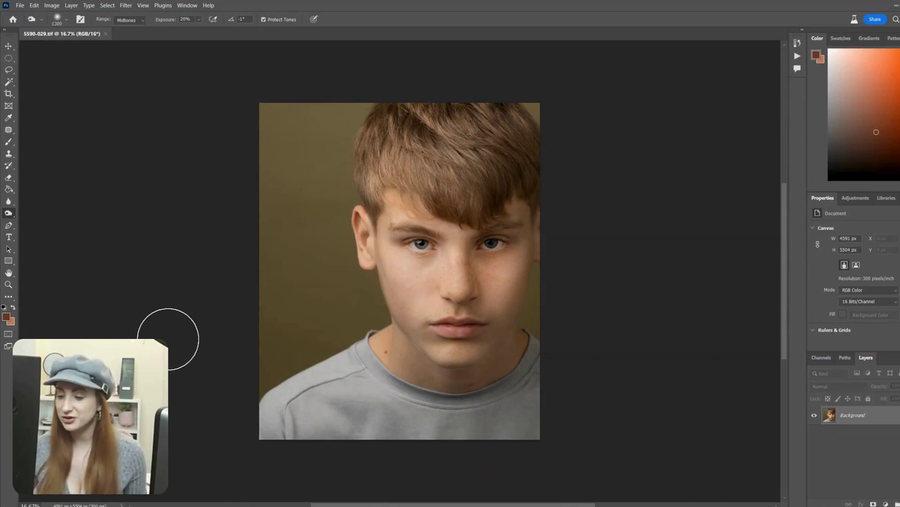
Step: Preview the Canva textures in the Backgrounds folder: floral Canva (6), cloudy Canva (12), rust Canva (32) and gold Canva (38)
{"action": "key", "text": "alt+Tab"}
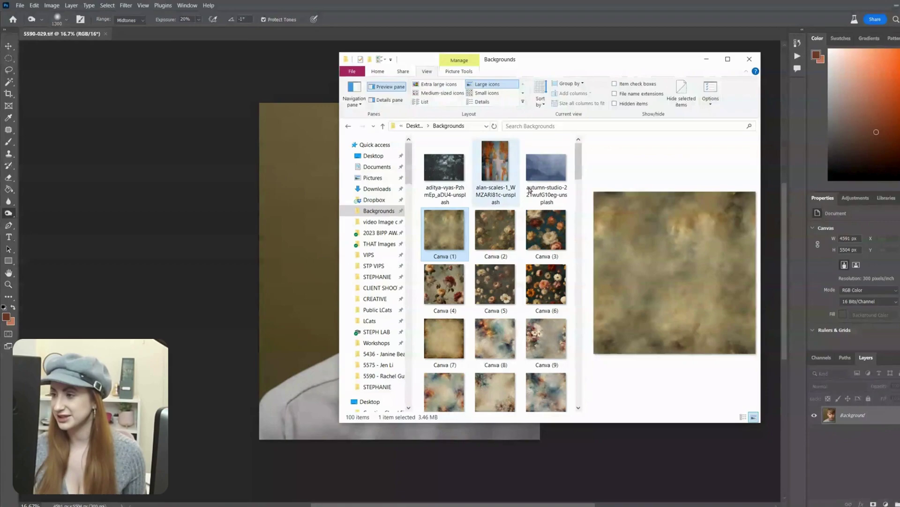
{"action": "left_click", "coordinate": [496, 169]}
{"action": "left_click", "coordinate": [547, 284]}
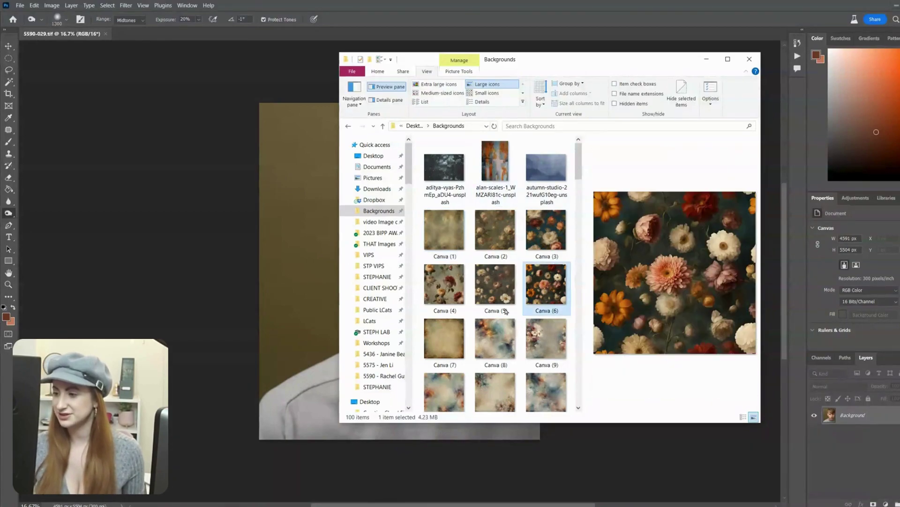
{"action": "left_click", "coordinate": [547, 391]}
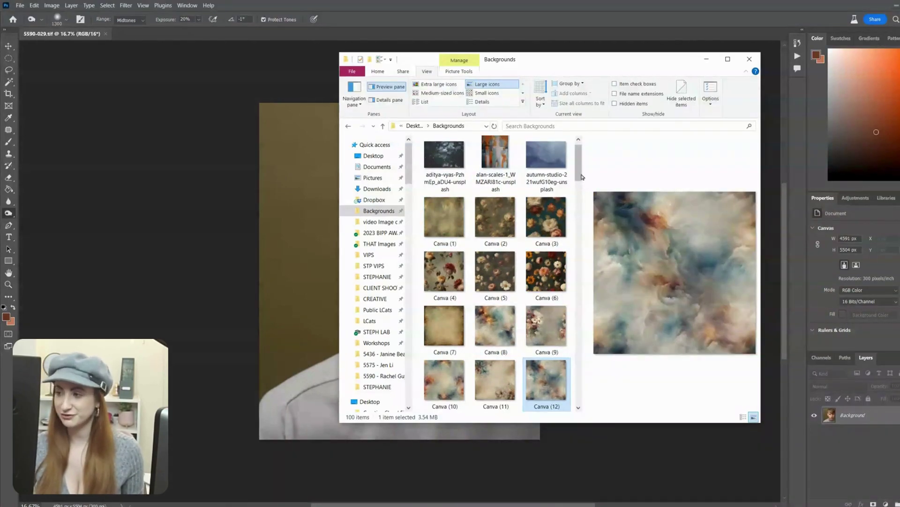
{"action": "left_click_drag", "start_coordinate": [579, 177], "coordinate": [579, 241]}
{"action": "left_click", "coordinate": [508, 318]}
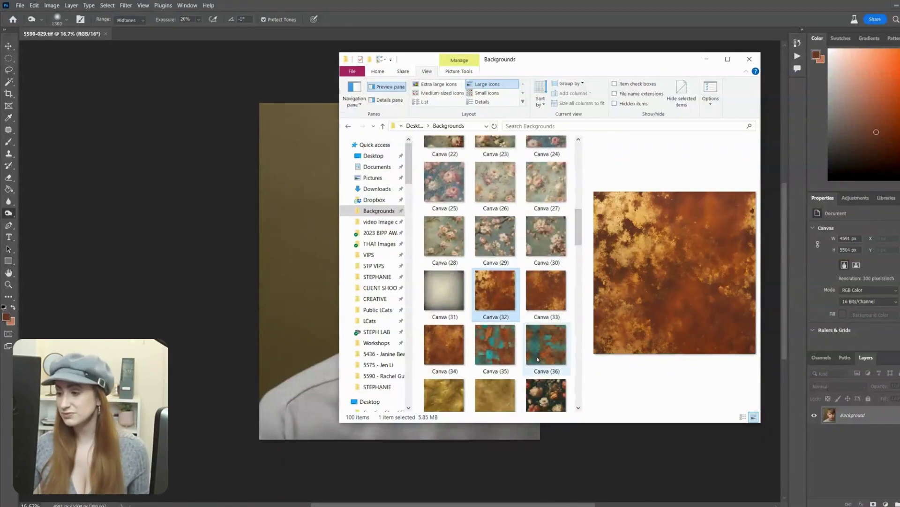
{"action": "left_click", "coordinate": [551, 402]}
{"action": "left_click", "coordinate": [492, 387]}
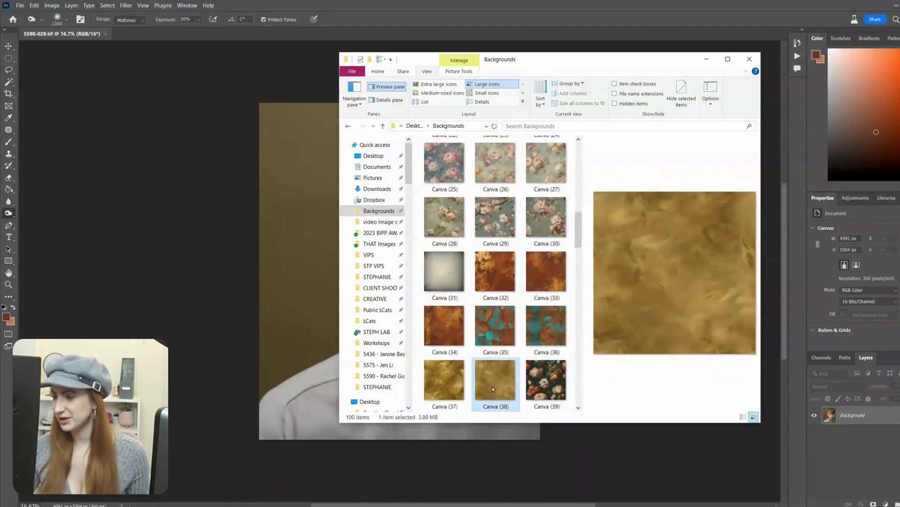
{"action": "left_click_drag", "start_coordinate": [579, 228], "coordinate": [587, 299]}
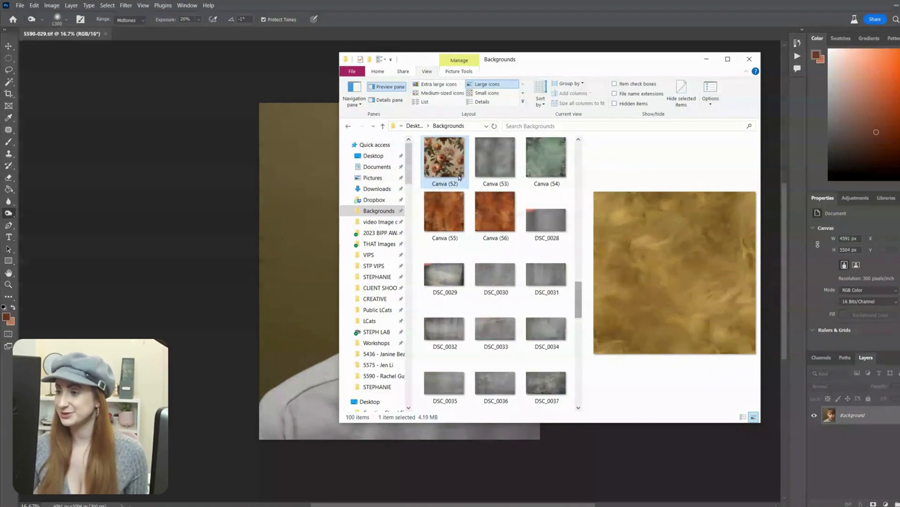
Step: Preview more textures: floral Canva (52), orange Canva (56) and the grey DSC_0030–DSC_0037 shots
{"action": "left_click", "coordinate": [445, 157]}
{"action": "left_click", "coordinate": [494, 200]}
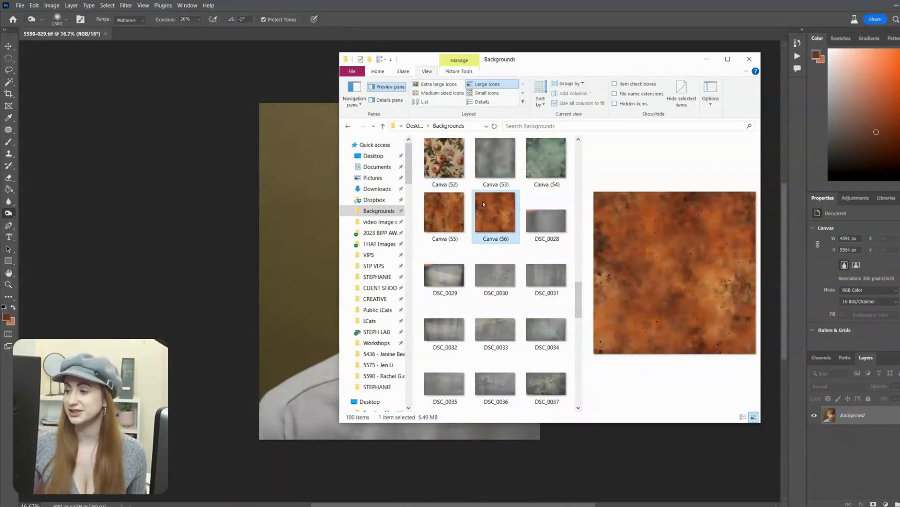
{"action": "left_click", "coordinate": [566, 288]}
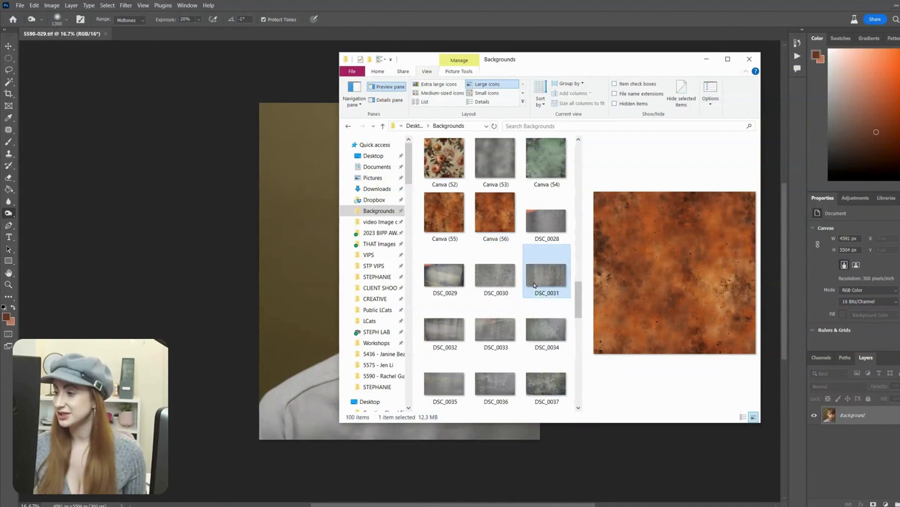
{"action": "left_click", "coordinate": [546, 333]}
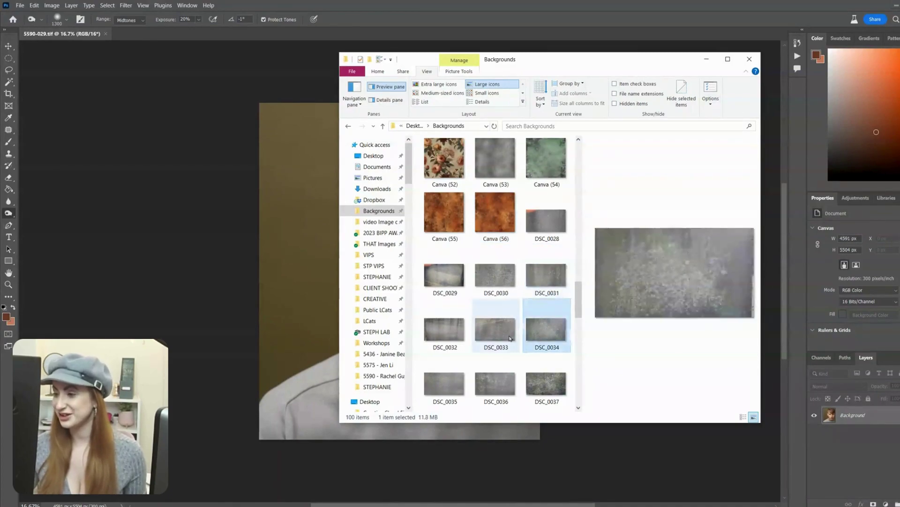
{"action": "left_click", "coordinate": [495, 330]}
{"action": "left_click", "coordinate": [500, 280]}
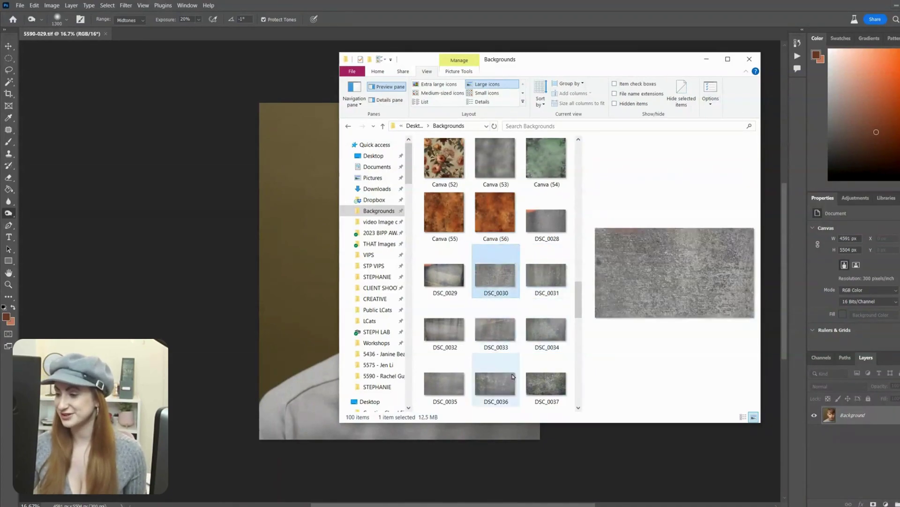
{"action": "left_click", "coordinate": [497, 382]}
{"action": "left_click", "coordinate": [548, 398]}
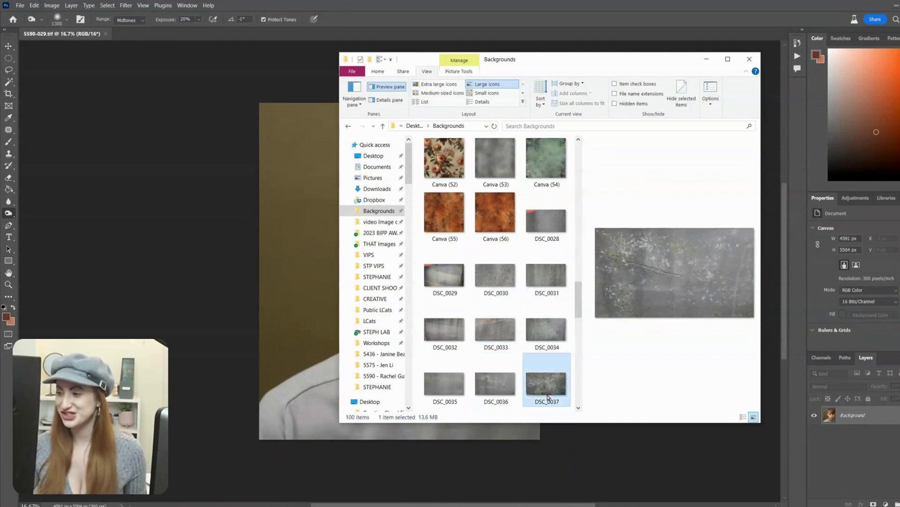
Step: Compare DSC_0039, DSC_0040 and DSC_0036 in an enlarged preview, then select rust Canva (32)
{"action": "left_click_drag", "start_coordinate": [584, 63], "coordinate": [515, 1]}
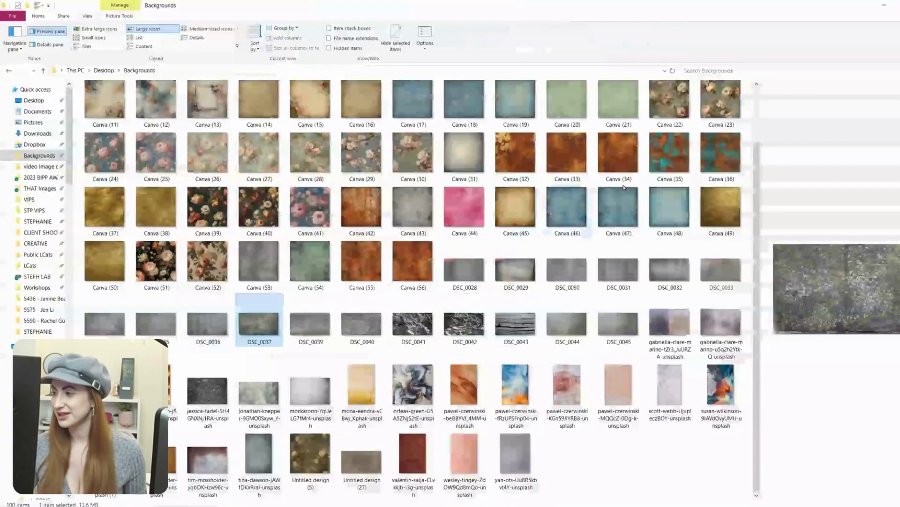
{"action": "left_click_drag", "start_coordinate": [760, 181], "coordinate": [392, 175]}
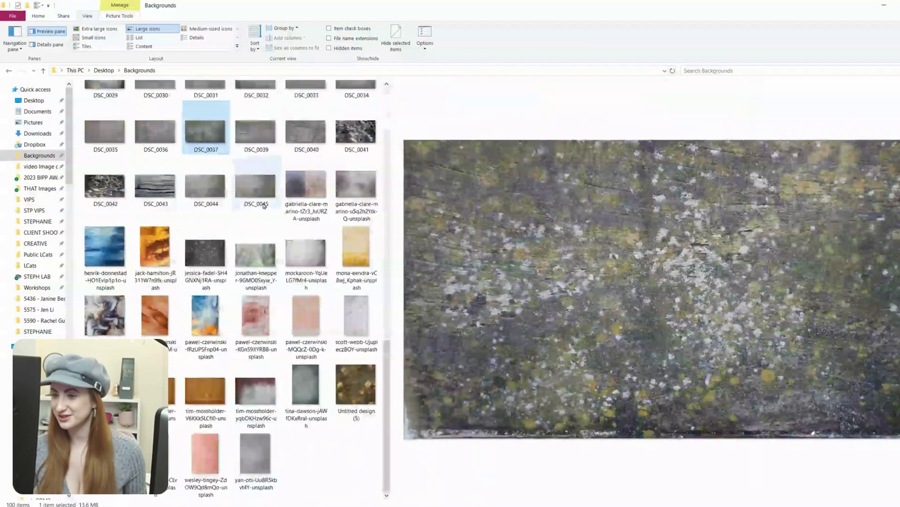
{"action": "left_click", "coordinate": [258, 141]}
{"action": "left_click", "coordinate": [300, 140]}
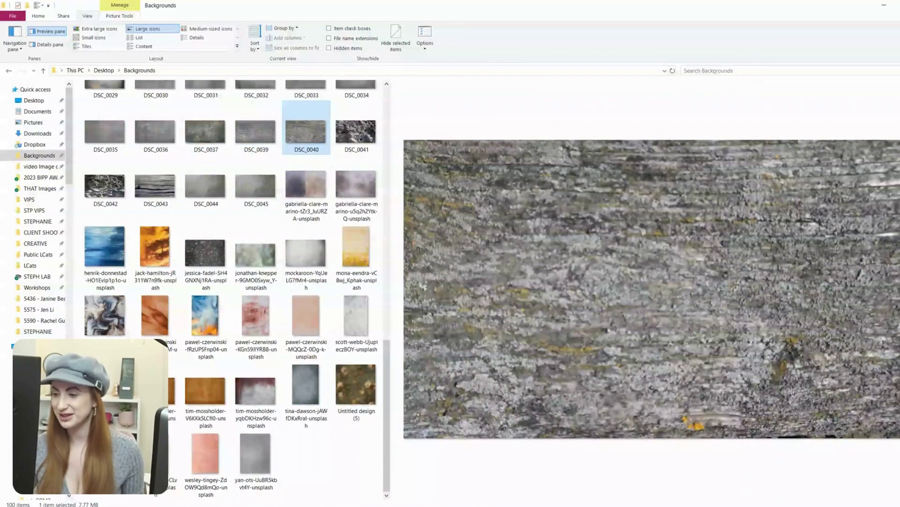
{"action": "left_click", "coordinate": [166, 117]}
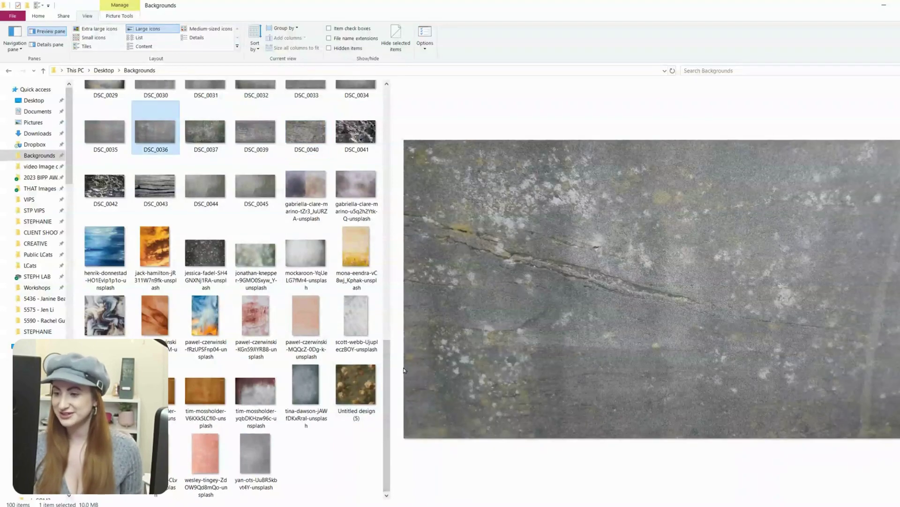
{"action": "left_click_drag", "start_coordinate": [387, 367], "coordinate": [394, 134]}
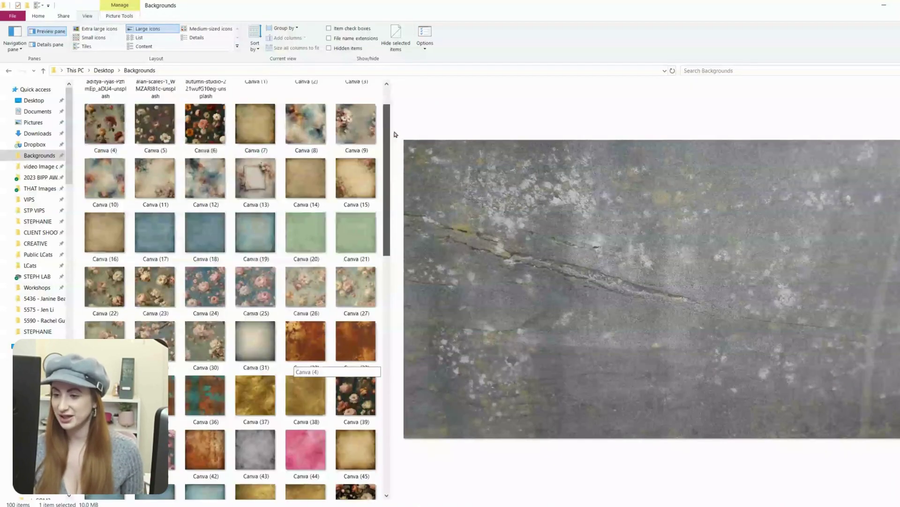
{"action": "left_click", "coordinate": [305, 341]}
{"action": "left_click_drag", "start_coordinate": [358, 3], "coordinate": [749, 91]}
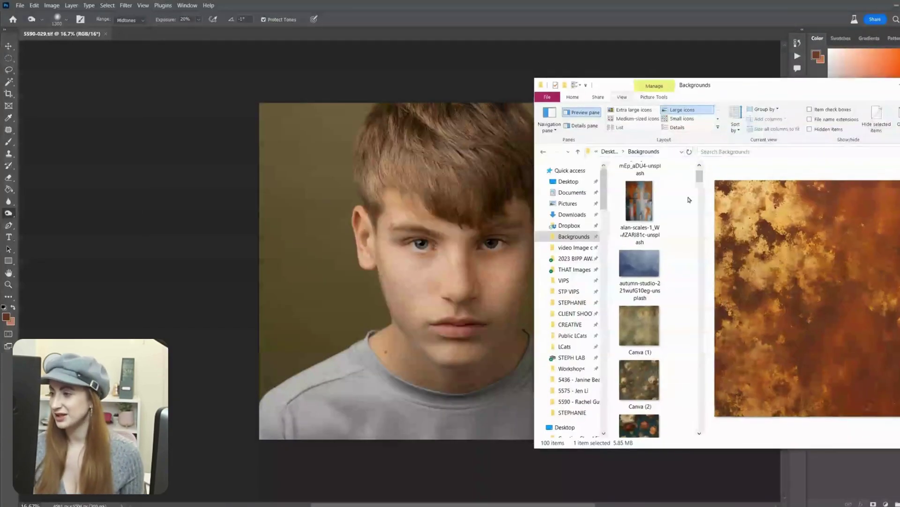
Step: Place Canva (32) on the portrait and stretch it proportionally to cover the whole canvas
{"action": "left_click_drag", "start_coordinate": [699, 177], "coordinate": [699, 256]}
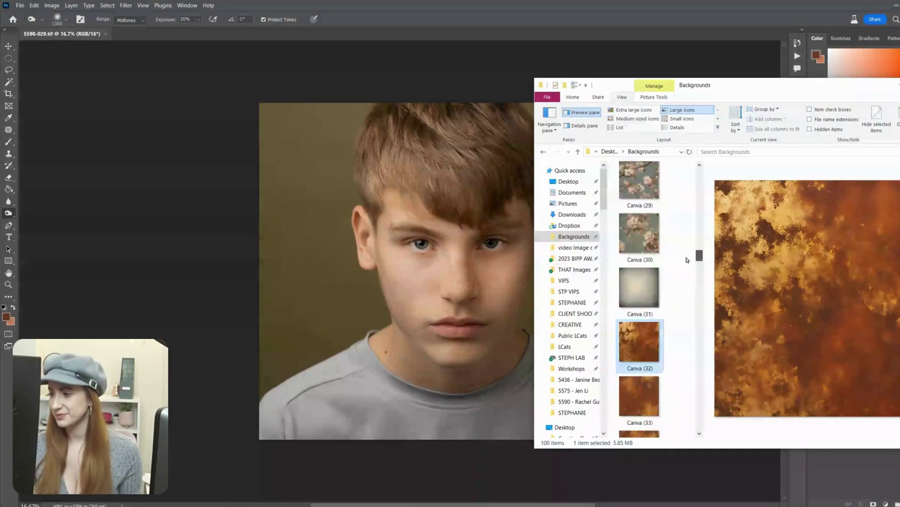
{"action": "left_click_drag", "start_coordinate": [642, 342], "coordinate": [501, 333]}
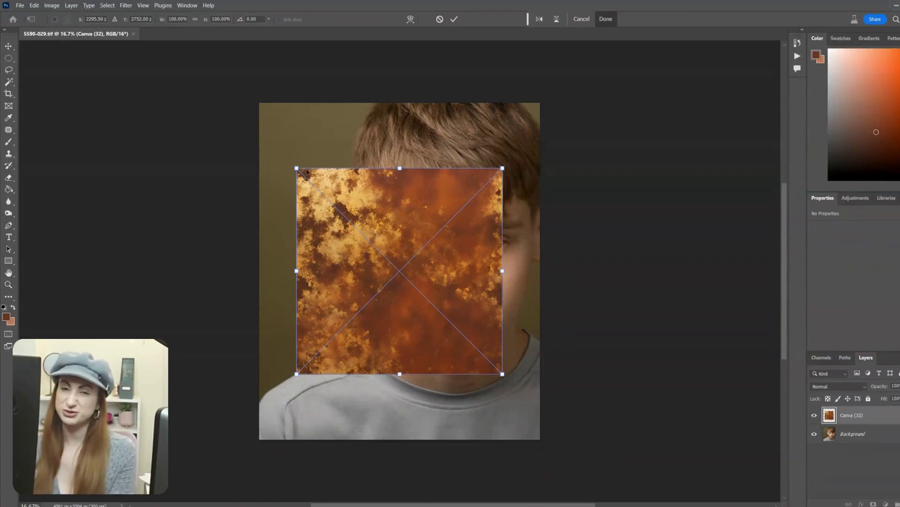
{"action": "left_click_drag", "start_coordinate": [297, 168], "coordinate": [176, 41]}
{"action": "left_click", "coordinate": [194, 19]}
{"action": "left_click_drag", "start_coordinate": [310, 141], "coordinate": [373, 218]}
{"action": "mouse_move", "coordinate": [237, 117]}
{"action": "left_mouse_down"}
{"action": "mouse_move", "coordinate": [224, 100]}
{"action": "mouse_move", "coordinate": [247, 112]}
{"action": "mouse_move", "coordinate": [246, 102]}
{"action": "left_mouse_up"}
{"action": "left_click_drag", "start_coordinate": [570, 459], "coordinate": [553, 457]}
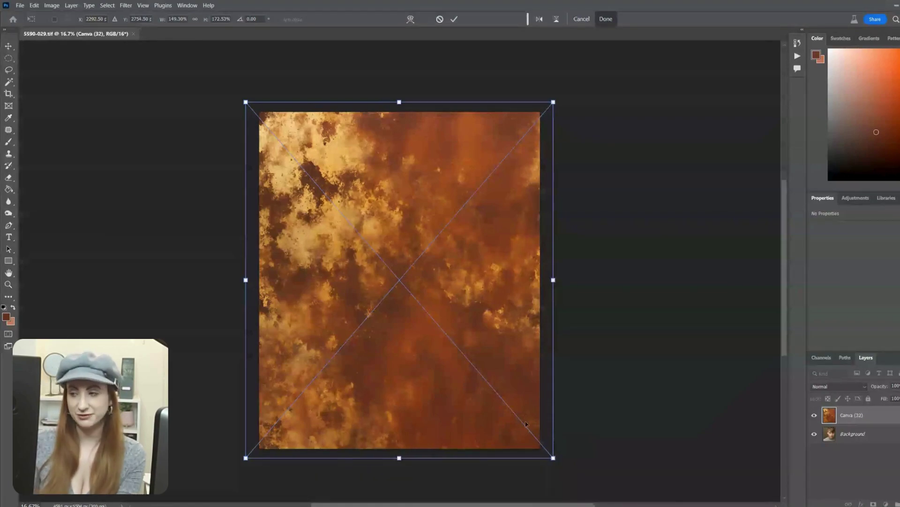
{"action": "left_click_drag", "start_coordinate": [553, 280], "coordinate": [576, 281]}
{"action": "left_click_drag", "start_coordinate": [450, 278], "coordinate": [440, 279]}
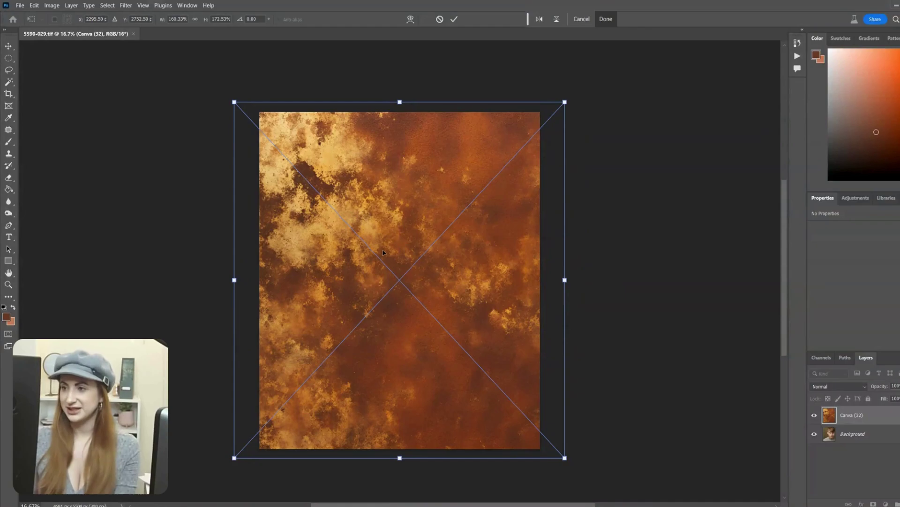
{"action": "left_click", "coordinate": [602, 19]}
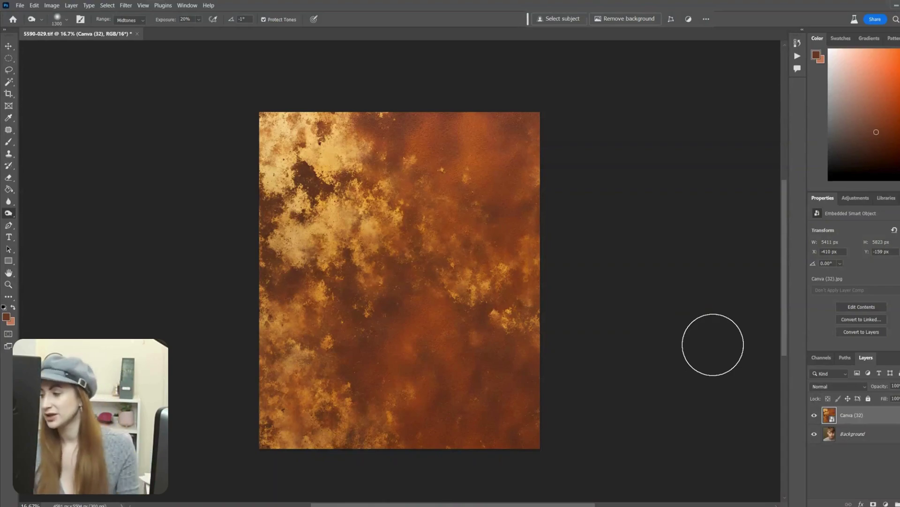
Step: Rasterize the Canva (32) texture layer from its Layers panel context menu
{"action": "right_click", "coordinate": [844, 421]}
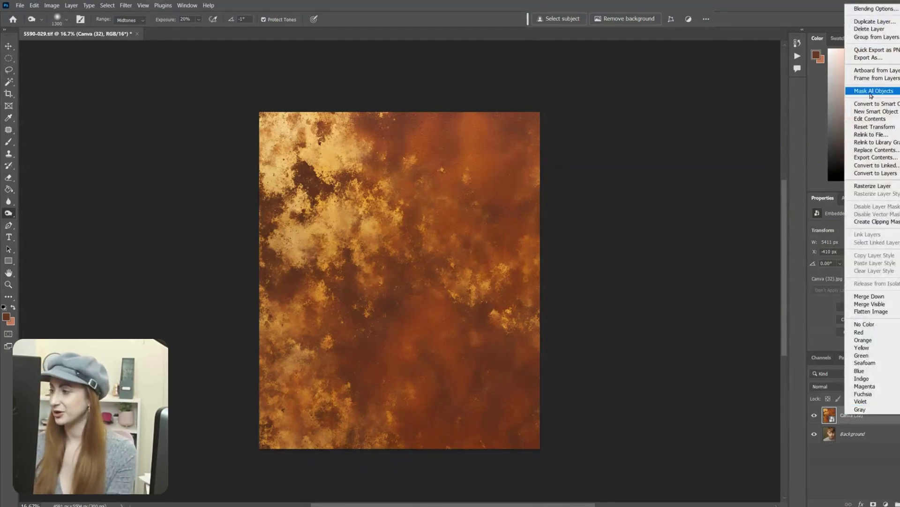
{"action": "left_click", "coordinate": [859, 187]}
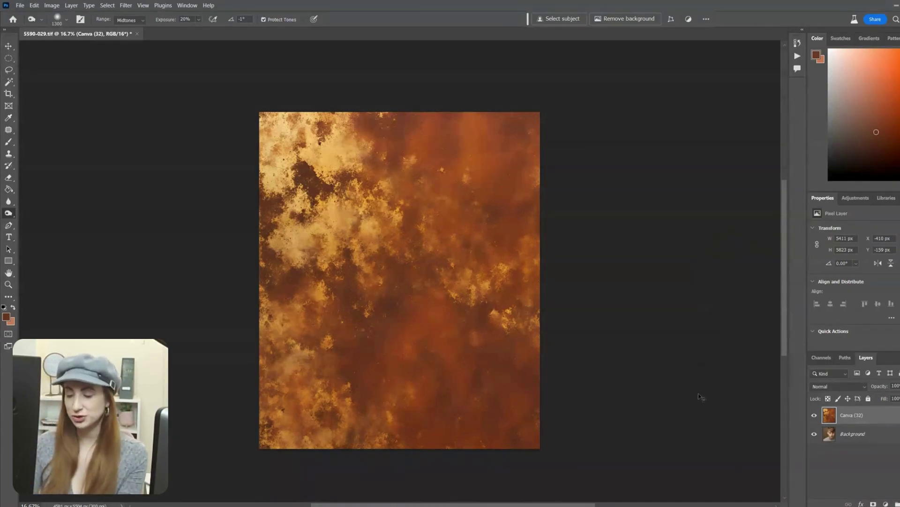
Step: Desaturate the Canva (32) texture to grey with Hue/Saturation at −100 saturation
{"action": "key", "text": "ctrl+u"}
{"action": "left_click_drag", "start_coordinate": [608, 174], "coordinate": [547, 178]}
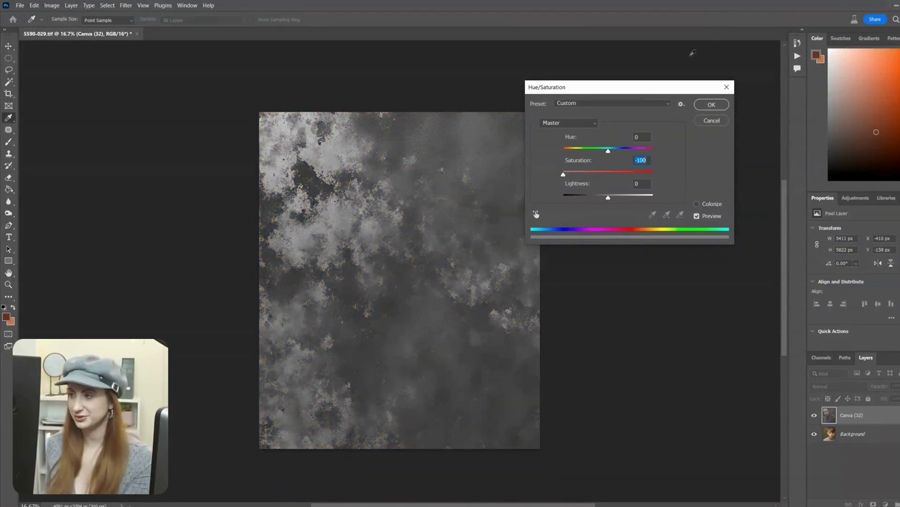
{"action": "left_click", "coordinate": [710, 105]}
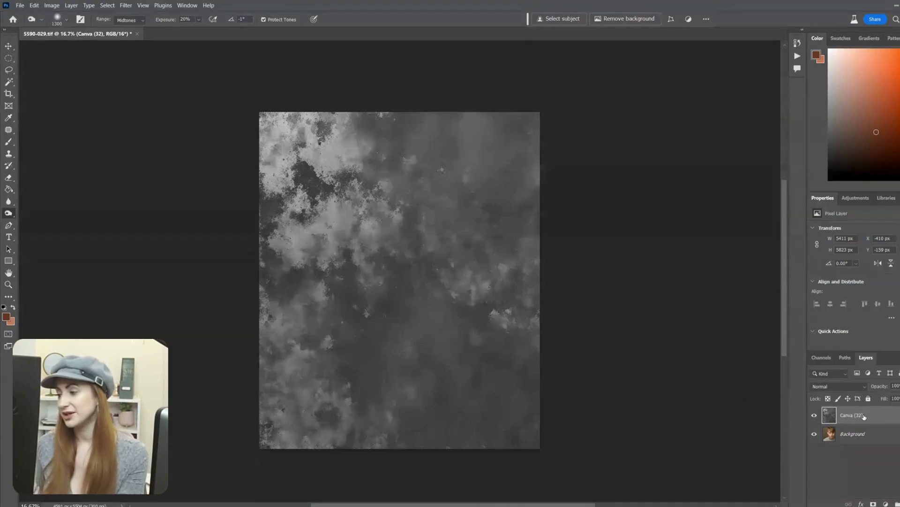
Step: Set the Canva (32) blend mode to Soft Light, briefly previewing alternatives before keeping it
{"action": "left_click", "coordinate": [865, 389]}
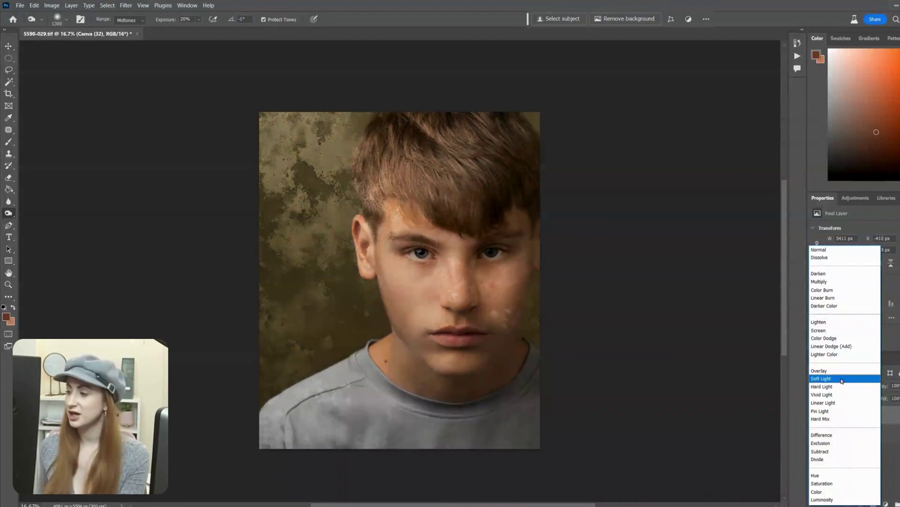
{"action": "left_click", "coordinate": [843, 380]}
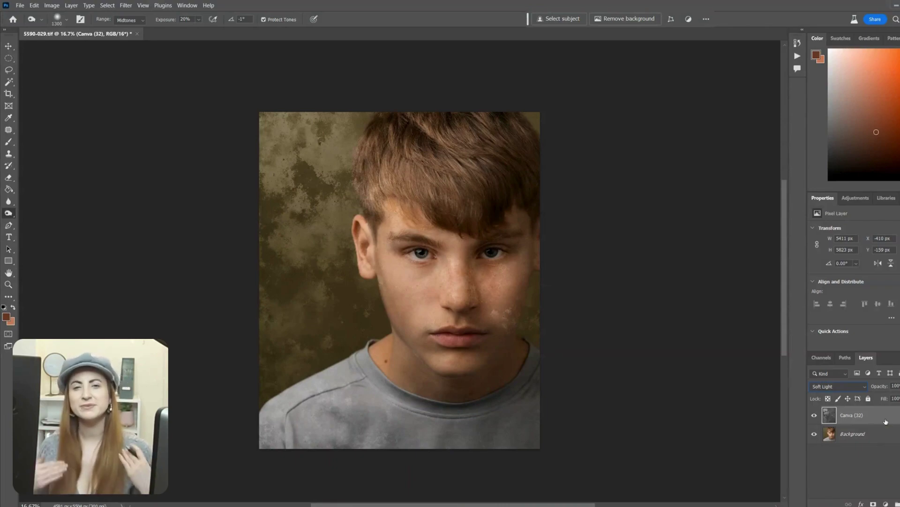
{"action": "left_click", "coordinate": [853, 386]}
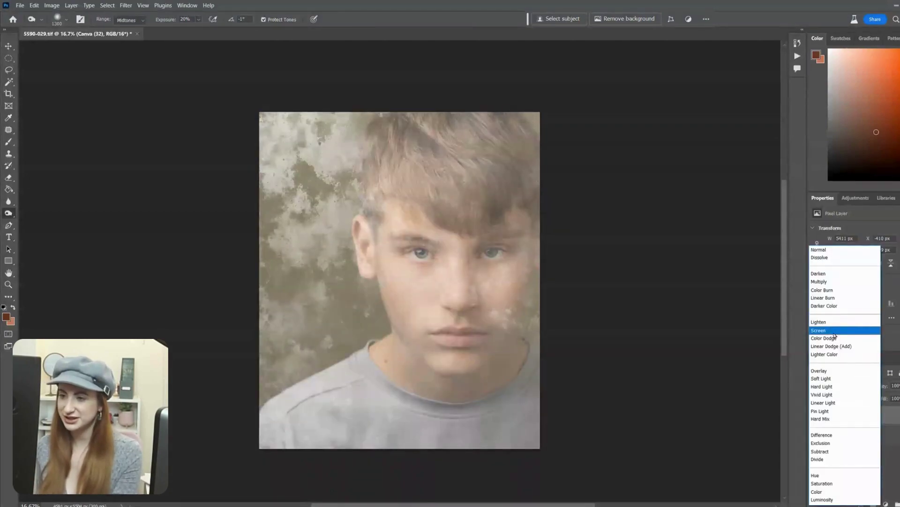
{"action": "left_click", "coordinate": [826, 378]}
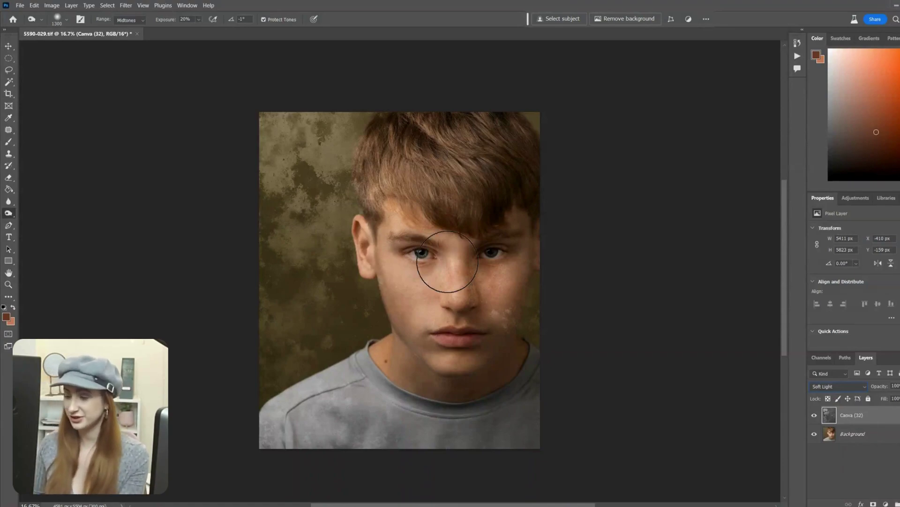
Step: Move and enlarge the Soft Light grunge texture so it overhangs every canvas edge
{"action": "key", "text": "v"}
{"action": "mouse_move", "coordinate": [371, 216]}
{"action": "left_mouse_down"}
{"action": "mouse_move", "coordinate": [336, 195]}
{"action": "mouse_move", "coordinate": [281, 225]}
{"action": "mouse_move", "coordinate": [269, 197]}
{"action": "mouse_move", "coordinate": [392, 199]}
{"action": "mouse_move", "coordinate": [352, 217]}
{"action": "mouse_move", "coordinate": [335, 209]}
{"action": "left_mouse_up"}
{"action": "left_click_drag", "start_coordinate": [236, 100], "coordinate": [187, 80]}
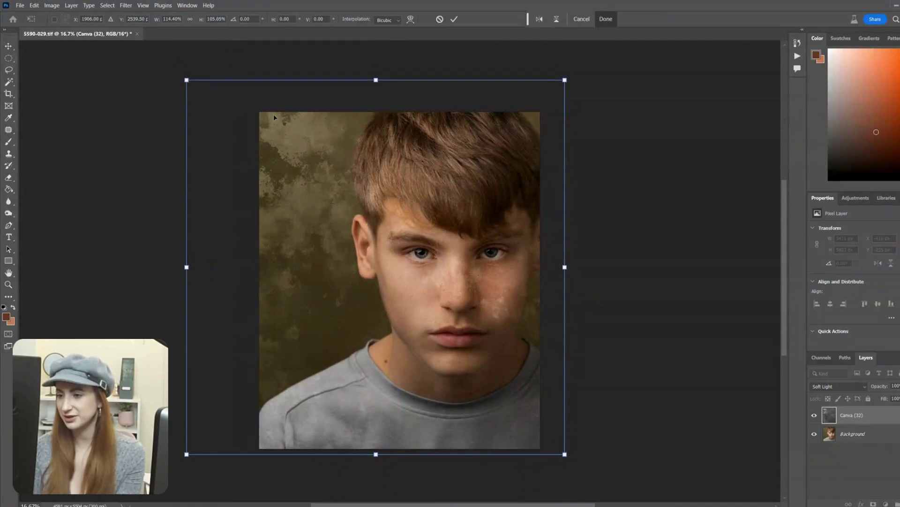
{"action": "left_click_drag", "start_coordinate": [274, 117], "coordinate": [280, 130]}
{"action": "key", "text": "Return"}
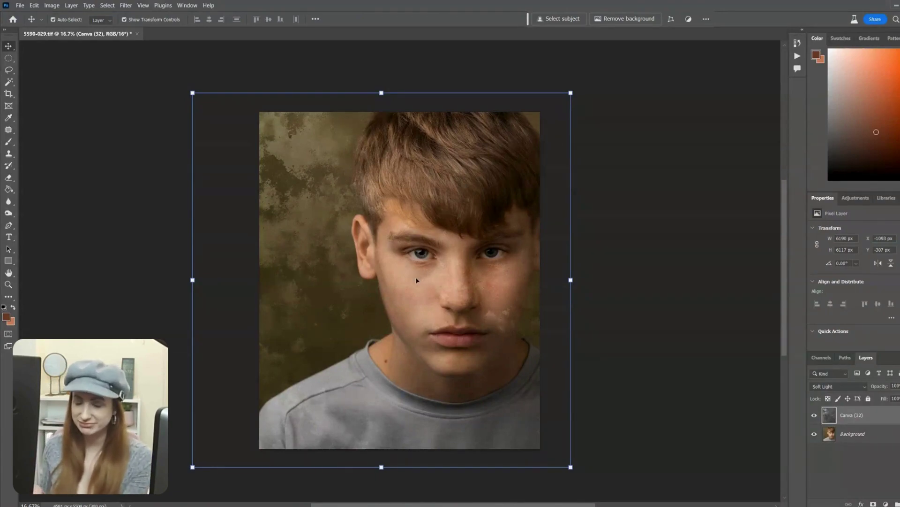
{"action": "left_click", "coordinate": [848, 439]}
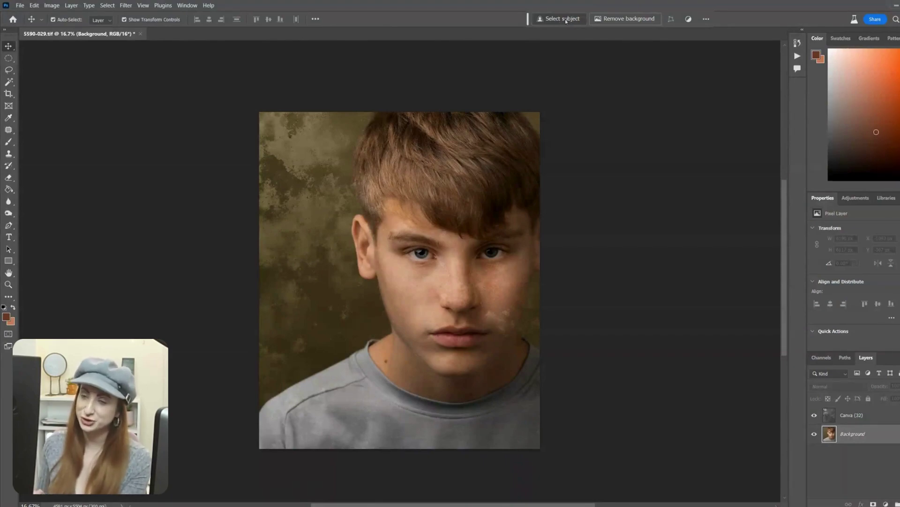
Step: Select the boy with Select > Subject, mask Canva (32) from it, and invert the mask
{"action": "left_click", "coordinate": [106, 6]}
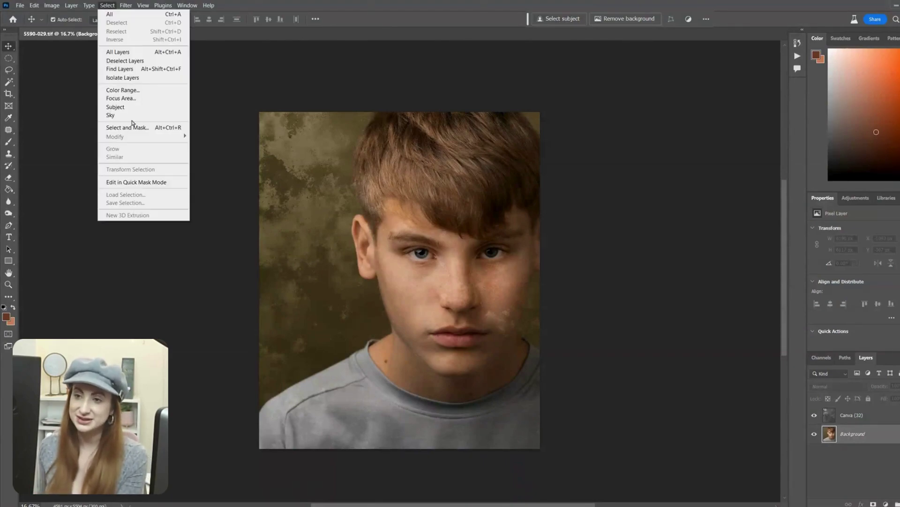
{"action": "left_click", "coordinate": [115, 107]}
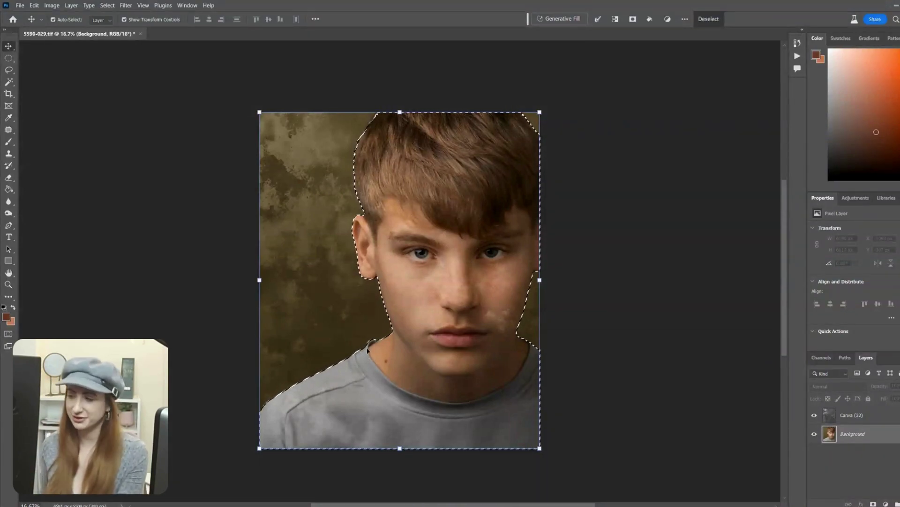
{"action": "left_click", "coordinate": [849, 417]}
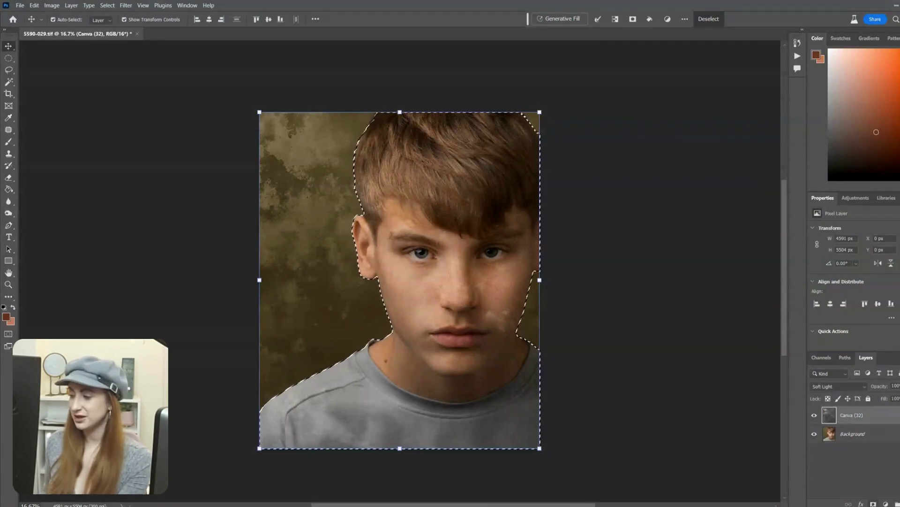
{"action": "left_click", "coordinate": [874, 504]}
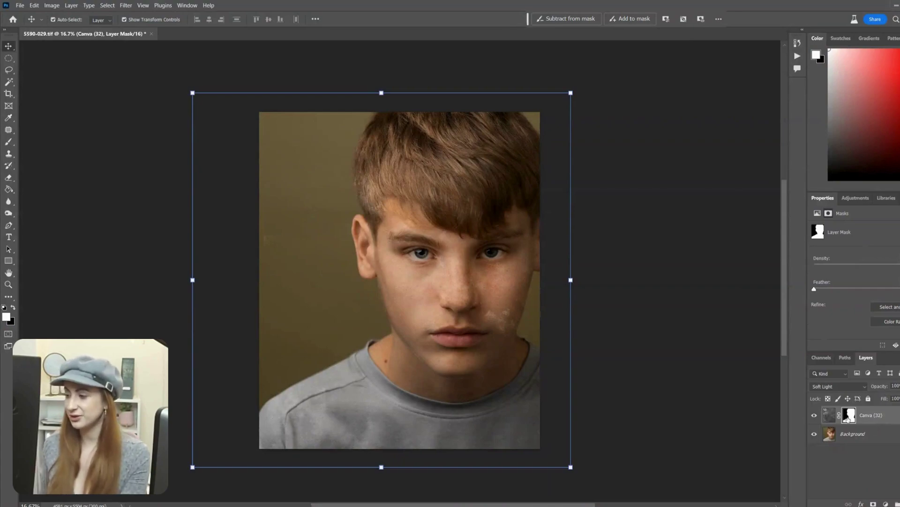
{"action": "key", "text": "ctrl"}
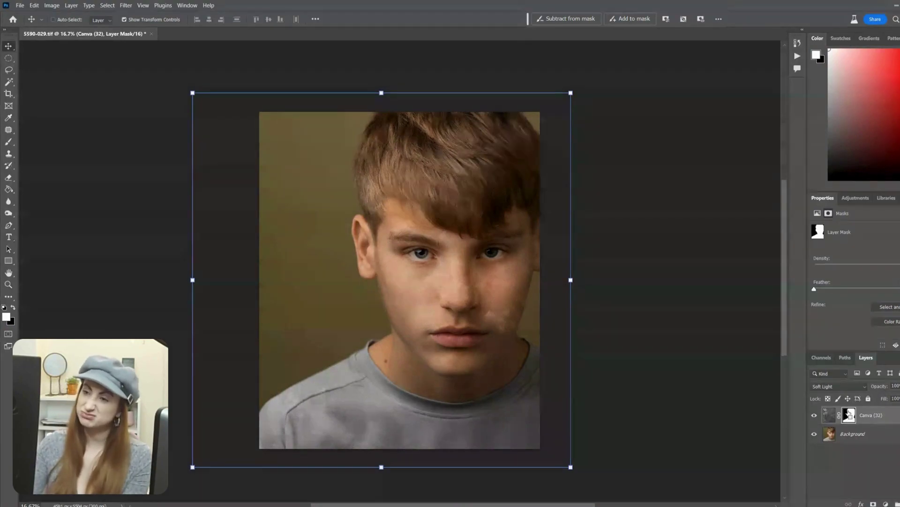
{"action": "key", "text": "ctrl+i"}
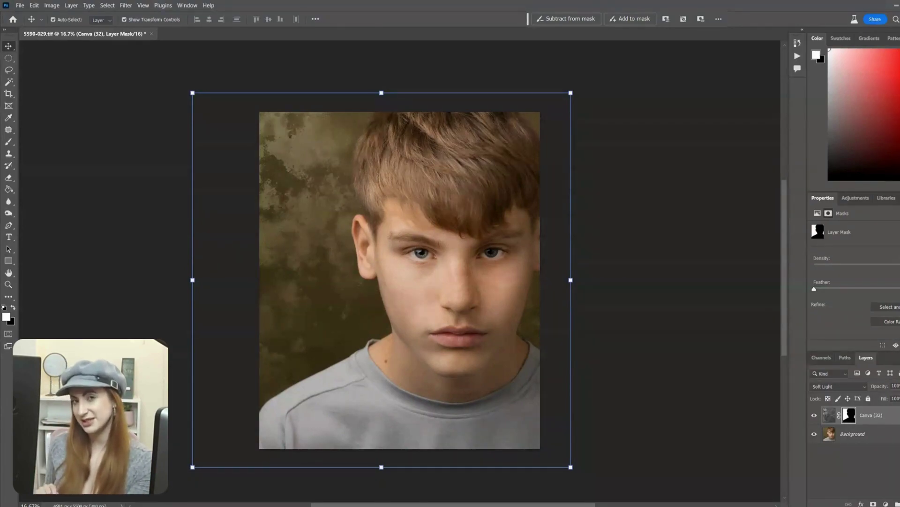
Step: Lower Canva (32) opacity to about 51% and toggle its visibility to compare before and after
{"action": "left_click", "coordinate": [899, 385]}
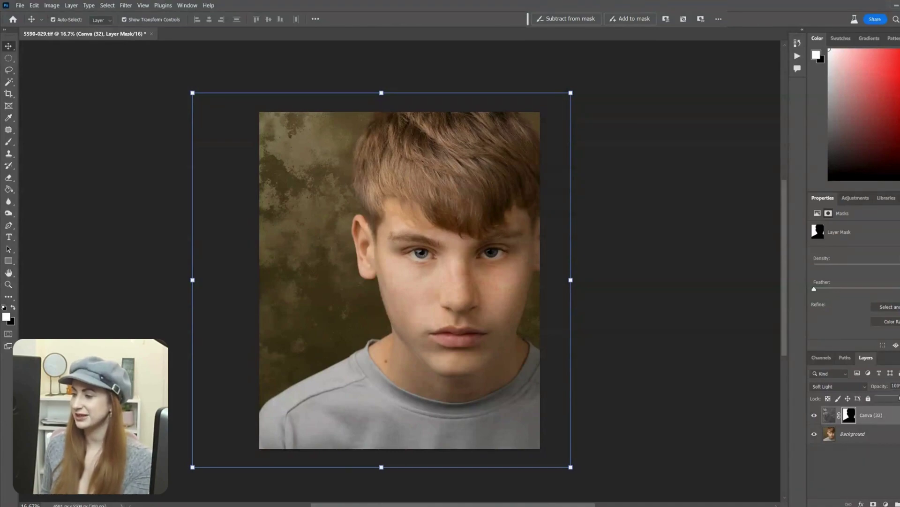
{"action": "left_click_drag", "start_coordinate": [899, 396], "coordinate": [898, 397]}
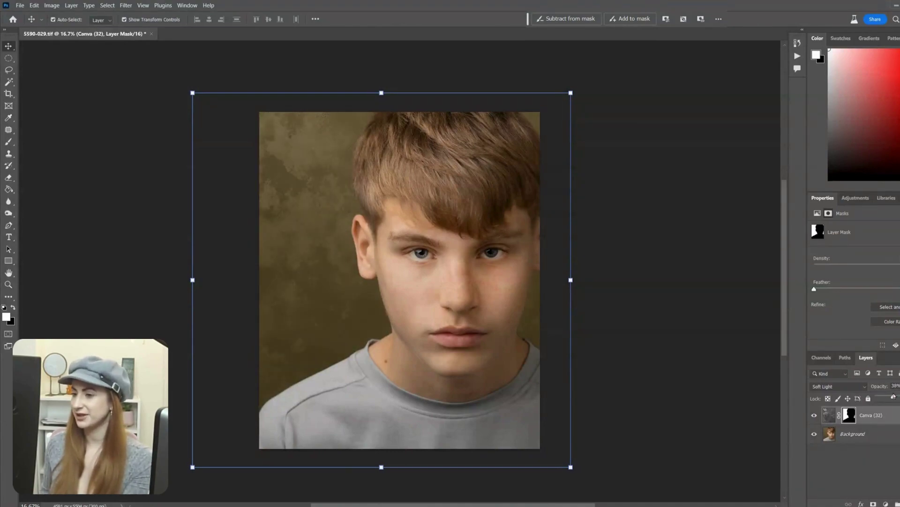
{"action": "left_click", "coordinate": [835, 423], "text": "ctrl"}
{"action": "left_click", "coordinate": [814, 415]}
{"action": "left_click", "coordinate": [814, 415]}
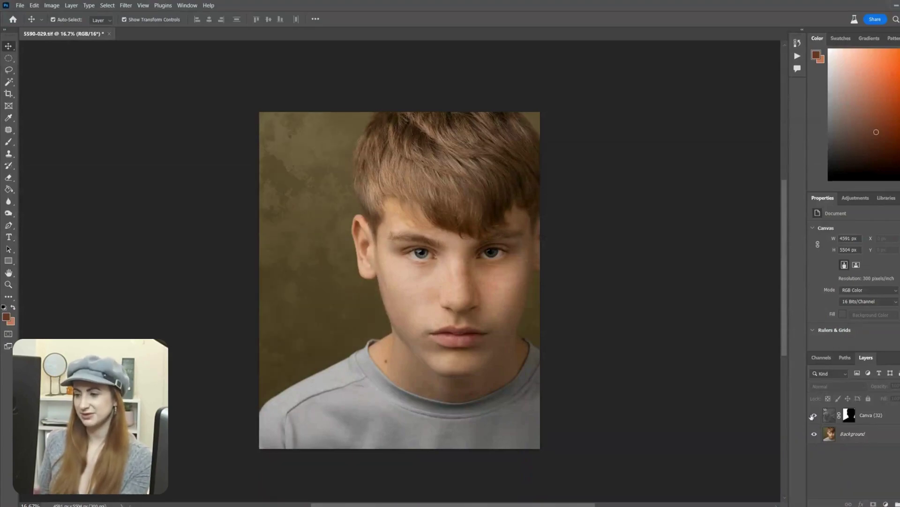
{"action": "left_click", "coordinate": [814, 415]}
{"action": "left_click", "coordinate": [814, 415]}
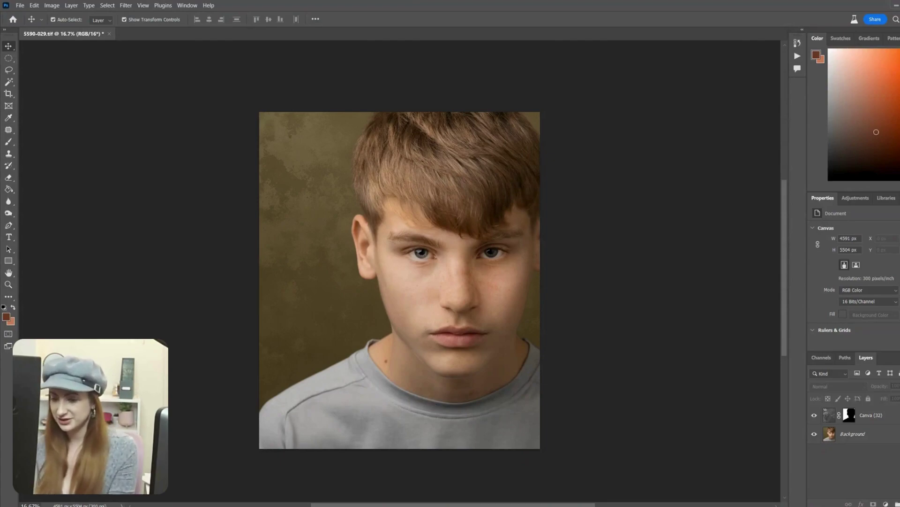
Step: Drag floral Canva (27) into the document and scale it to about 182% to cover the canvas
{"action": "key", "text": "alt+Tab"}
{"action": "scroll", "coordinate": [700, 251], "scroll_direction": "down", "scroll_amount": 1}
{"action": "scroll", "coordinate": [700, 251], "scroll_direction": "up", "scroll_amount": 3}
{"action": "left_click_drag", "start_coordinate": [640, 322], "coordinate": [302, 317]}
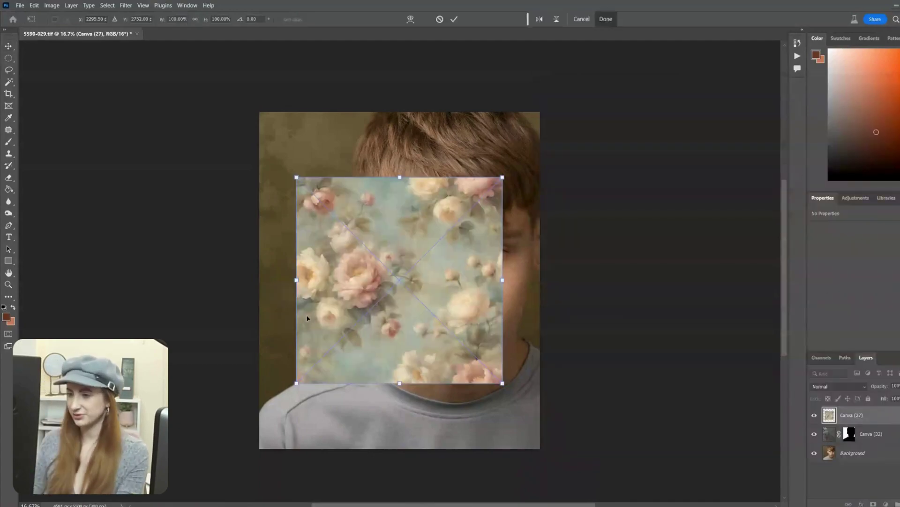
{"action": "left_click_drag", "start_coordinate": [394, 284], "coordinate": [353, 214]}
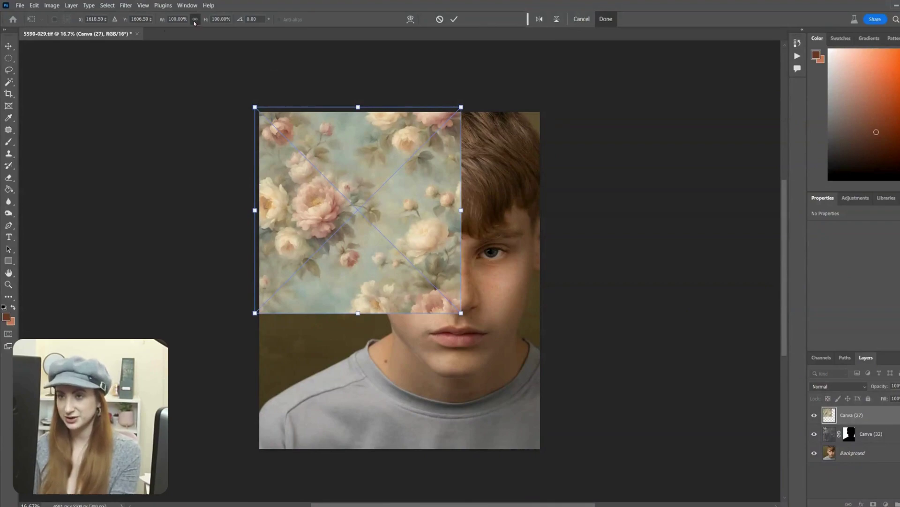
{"action": "left_click_drag", "start_coordinate": [460, 314], "coordinate": [630, 483]}
{"action": "left_click_drag", "start_coordinate": [492, 379], "coordinate": [456, 368]}
{"action": "left_click", "coordinate": [604, 19]}
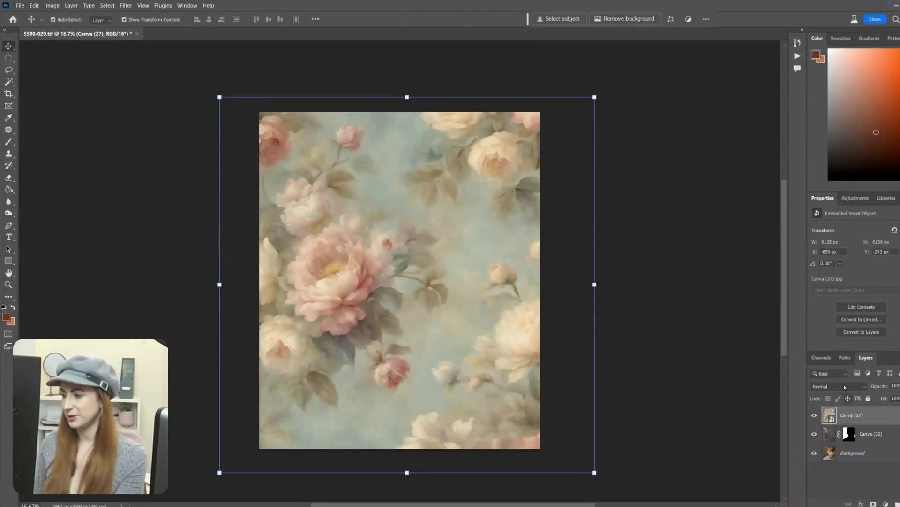
Step: Set Canva (27) to Soft Light and move the subject mask from Canva (32) onto it
{"action": "left_click", "coordinate": [866, 386]}
{"action": "key", "text": "Escape"}
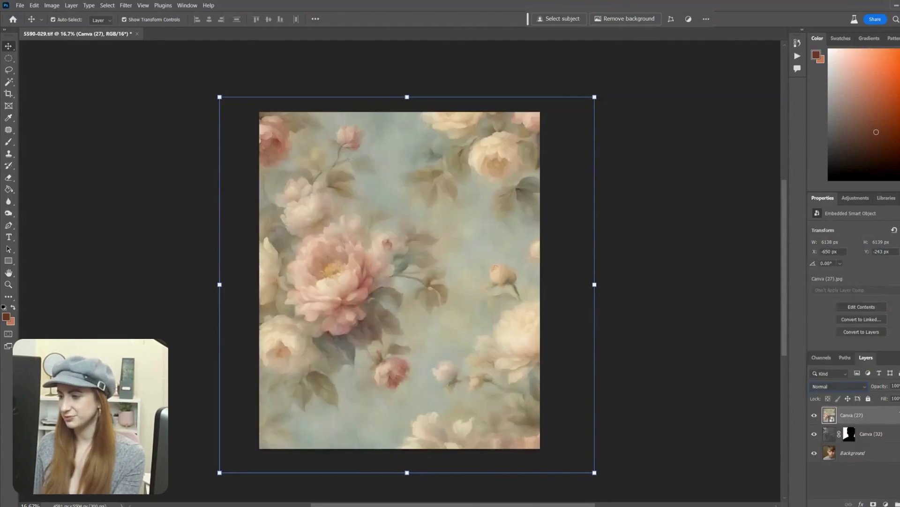
{"action": "left_click", "coordinate": [866, 387]}
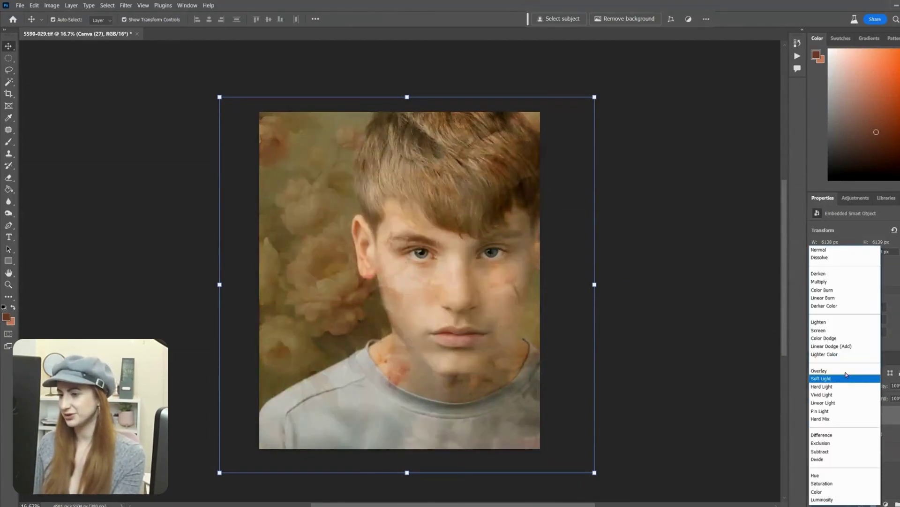
{"action": "left_click", "coordinate": [847, 383]}
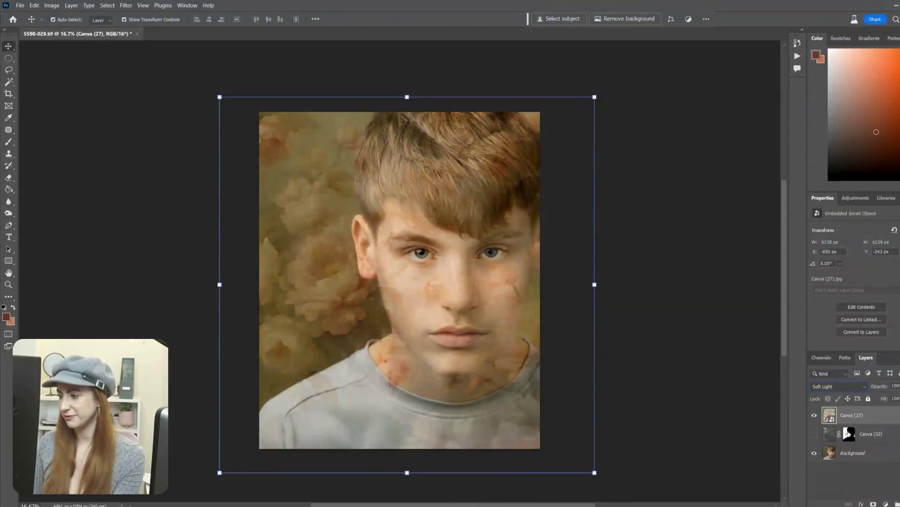
{"action": "left_click", "coordinate": [848, 435]}
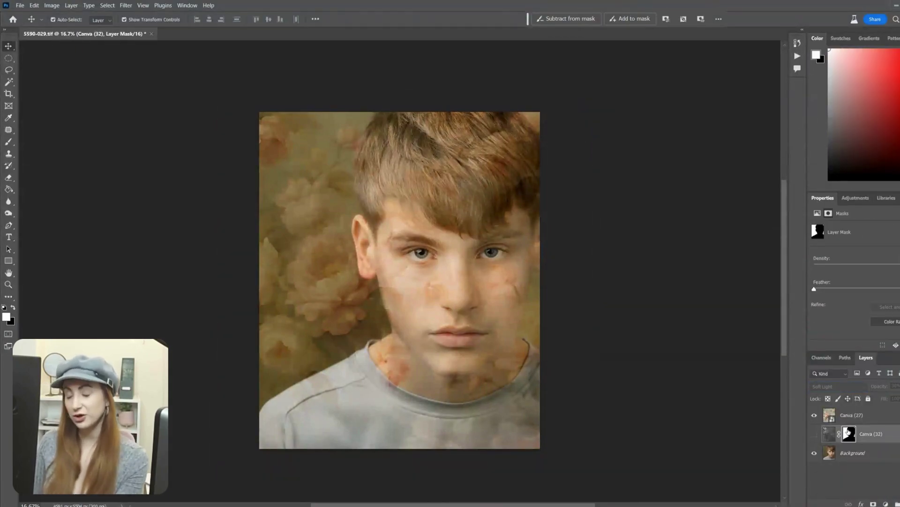
{"action": "left_click_drag", "start_coordinate": [846, 433], "coordinate": [851, 414]}
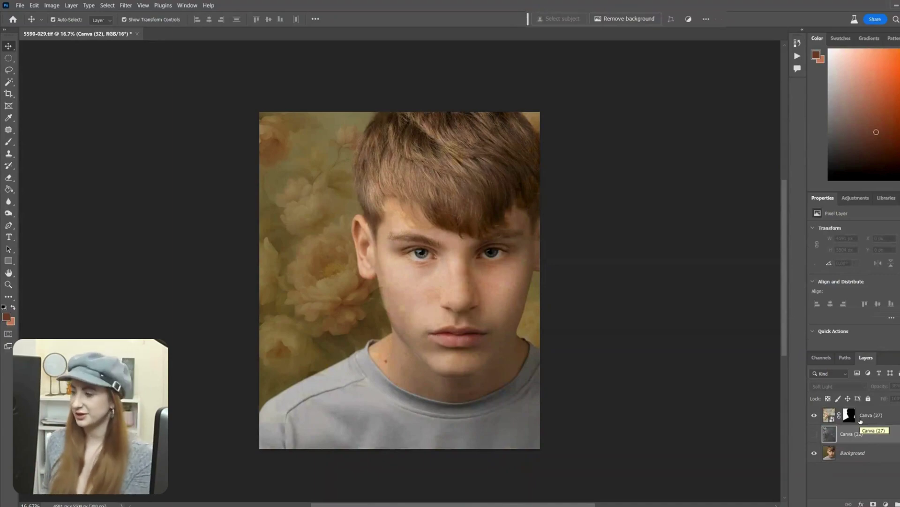
Step: Compare the dark Canva (32) and floral Canva (27) textures, keeping Canva (27) visible
{"action": "left_click", "coordinate": [815, 415]}
{"action": "left_click", "coordinate": [815, 433]}
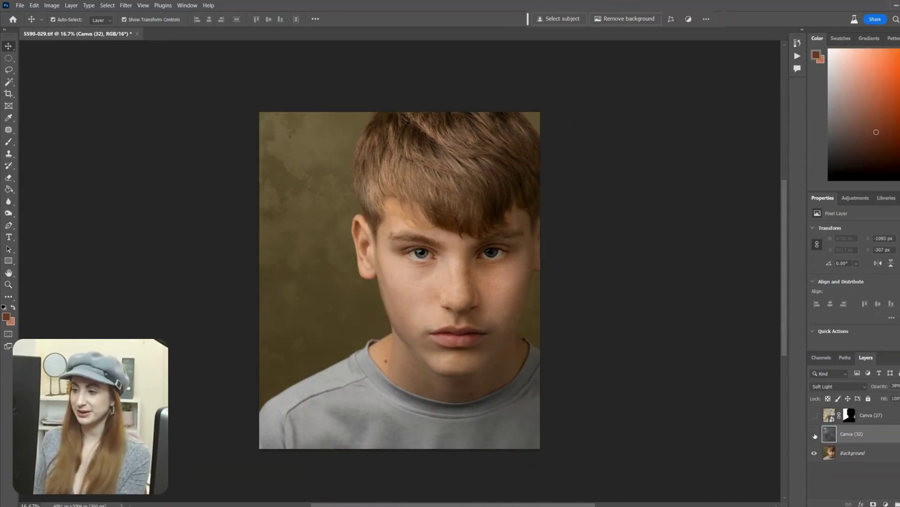
{"action": "left_click", "coordinate": [815, 434]}
{"action": "left_click", "coordinate": [814, 433]}
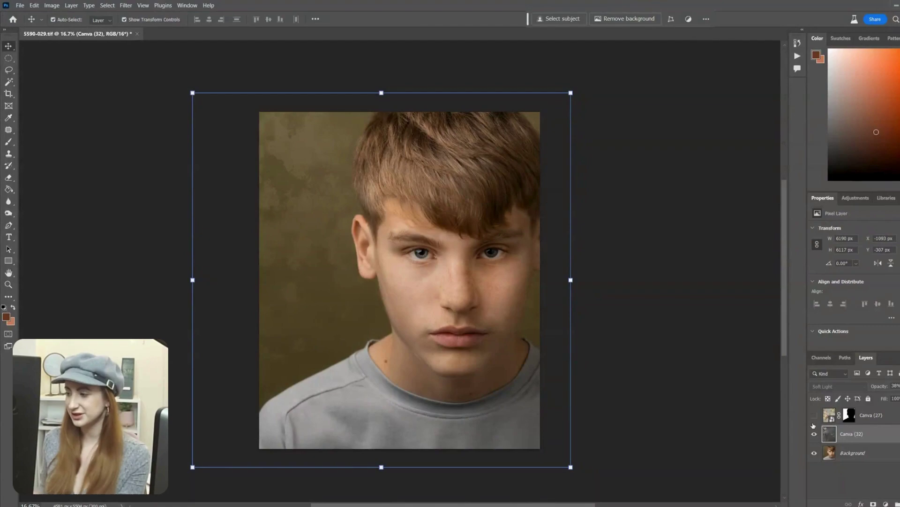
{"action": "left_click", "coordinate": [815, 432]}
{"action": "left_click", "coordinate": [814, 415]}
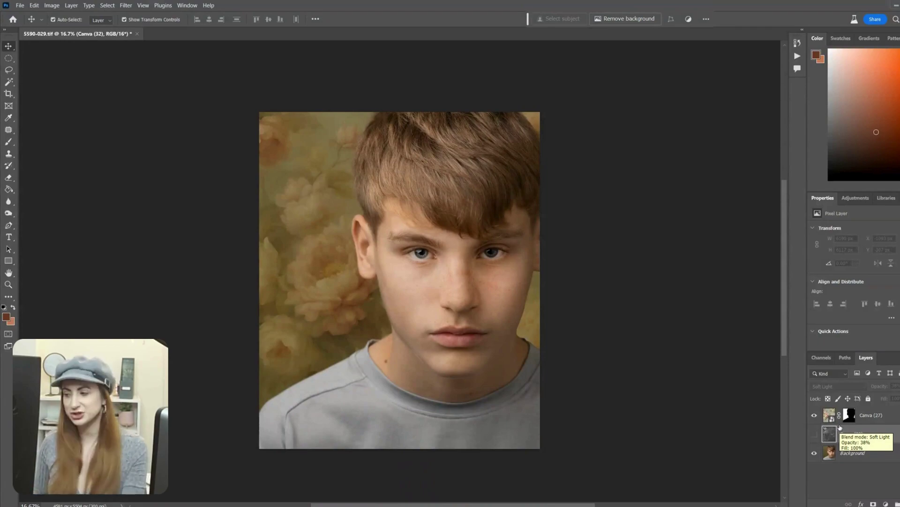
Step: Lower the floral Canva (27) layer to 52% opacity and bring the Backgrounds folder forward
{"action": "left_click", "coordinate": [892, 414]}
{"action": "left_click_drag", "start_coordinate": [899, 398], "coordinate": [897, 400]}
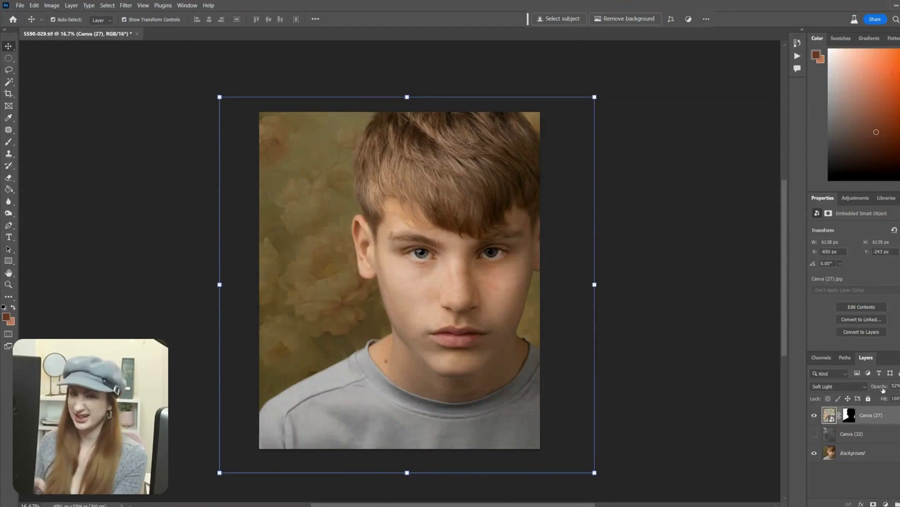
{"action": "left_click", "coordinate": [814, 416]}
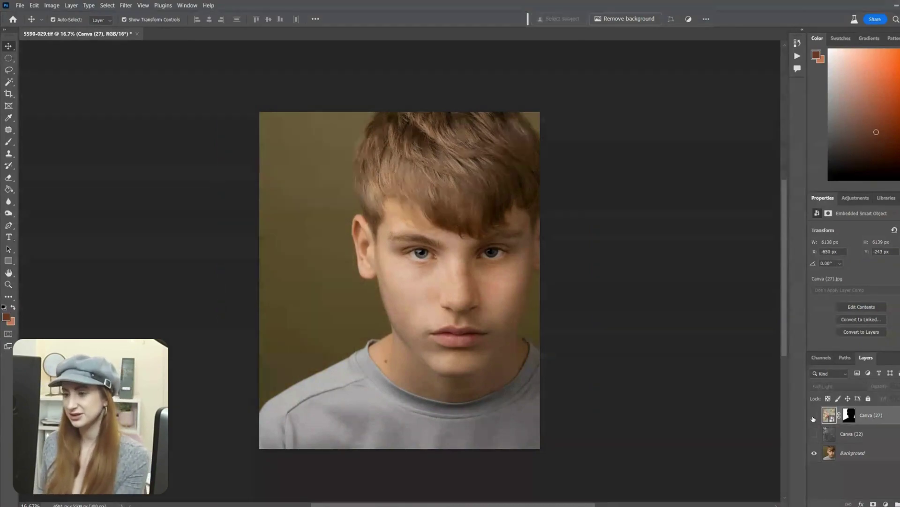
{"action": "left_click", "coordinate": [815, 415]}
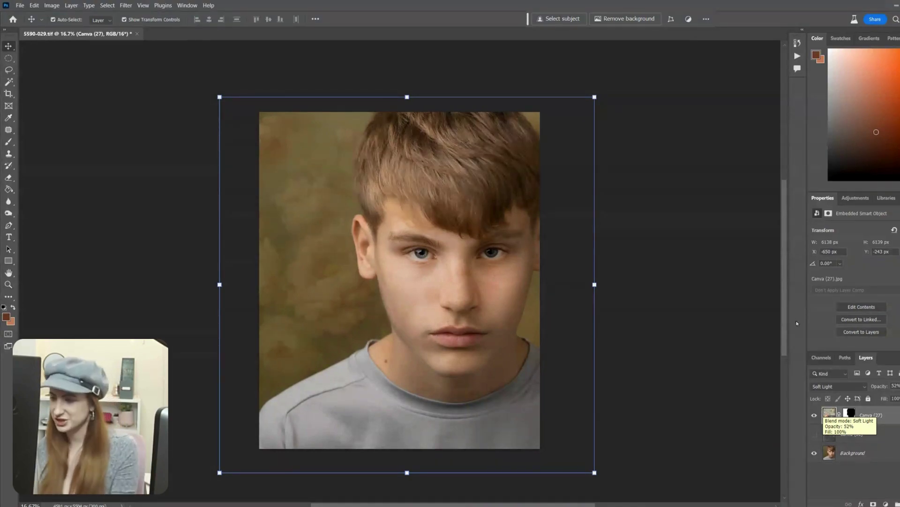
{"action": "key", "text": "alt+Tab"}
{"action": "left_click_drag", "start_coordinate": [699, 248], "coordinate": [688, 393]}
Step: Preview the orange Canva (56), orange swirl and blue textures in the Backgrounds folder
{"action": "left_click", "coordinate": [640, 300]}
{"action": "left_click", "coordinate": [637, 357]}
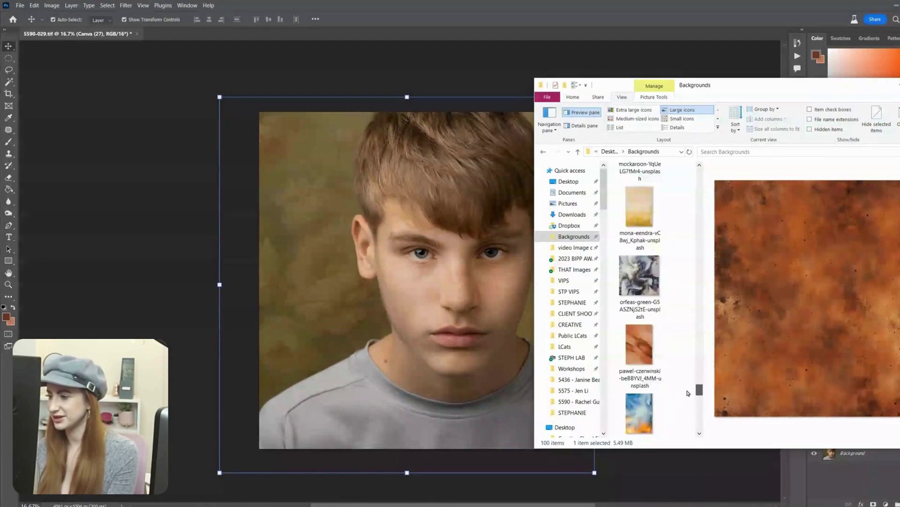
{"action": "left_click", "coordinate": [639, 347]}
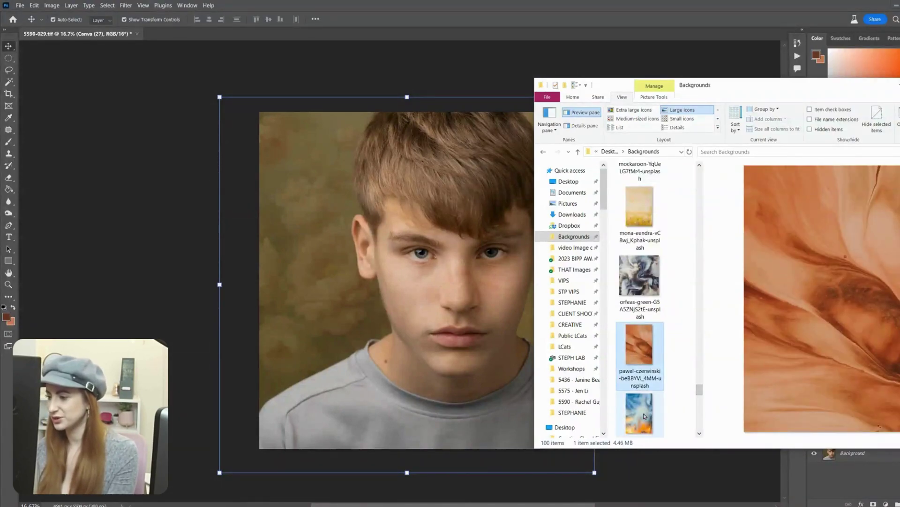
{"action": "left_click", "coordinate": [644, 415]}
{"action": "left_click_drag", "start_coordinate": [699, 390], "coordinate": [700, 421]}
Step: Place the red valentin-salja texture into the portrait and enlarge it past the canvas edges
{"action": "left_click", "coordinate": [647, 298]}
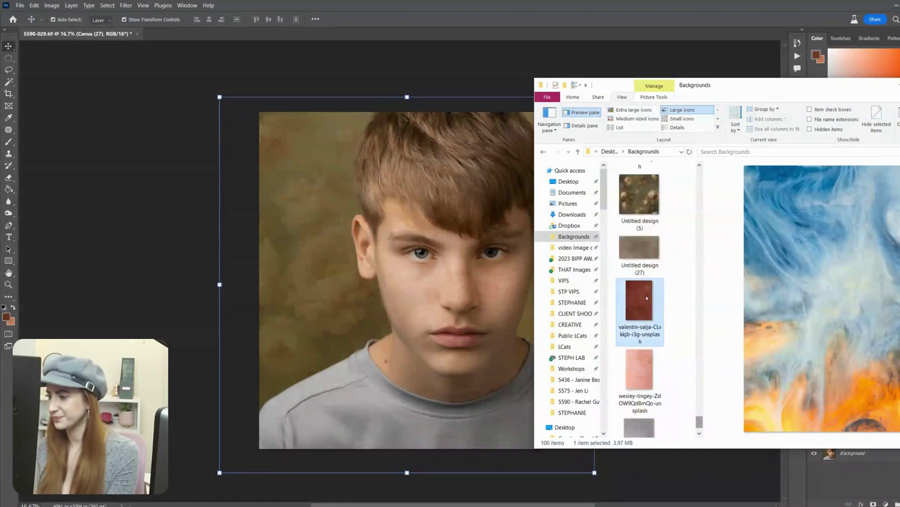
{"action": "left_click_drag", "start_coordinate": [645, 298], "coordinate": [238, 355]}
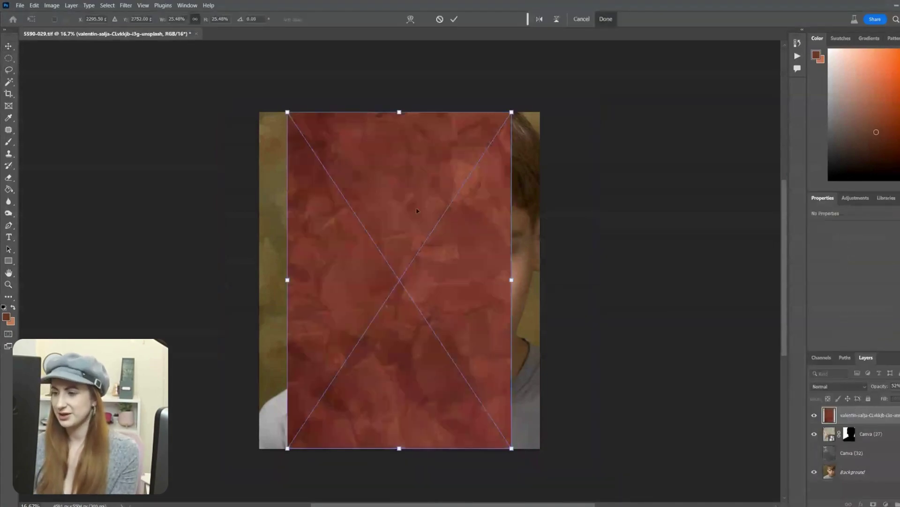
{"action": "key", "text": "ctrl+minus"}
{"action": "left_click_drag", "start_coordinate": [487, 146], "coordinate": [527, 88]}
Step: Commit the red texture, move the subject mask onto it, hide Canva (27), set 42% opacity
{"action": "left_click", "coordinate": [601, 21]}
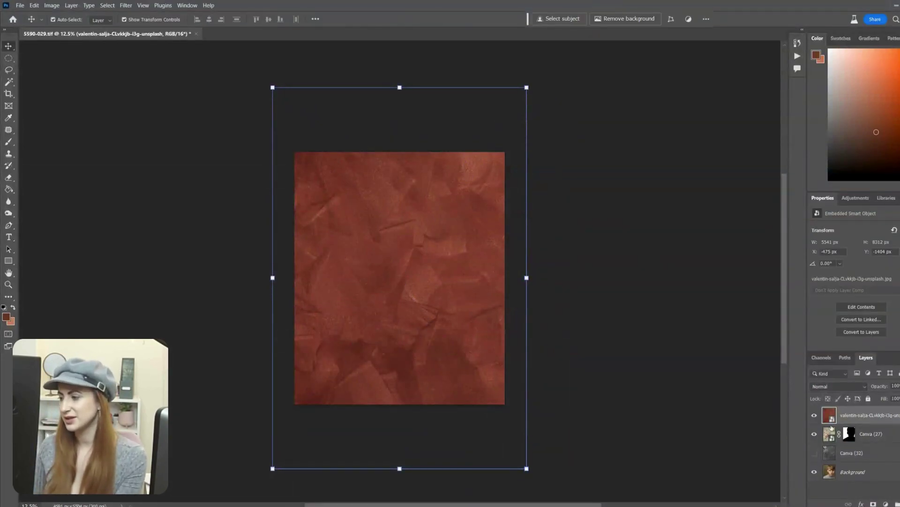
{"action": "left_click_drag", "start_coordinate": [849, 433], "coordinate": [849, 415]}
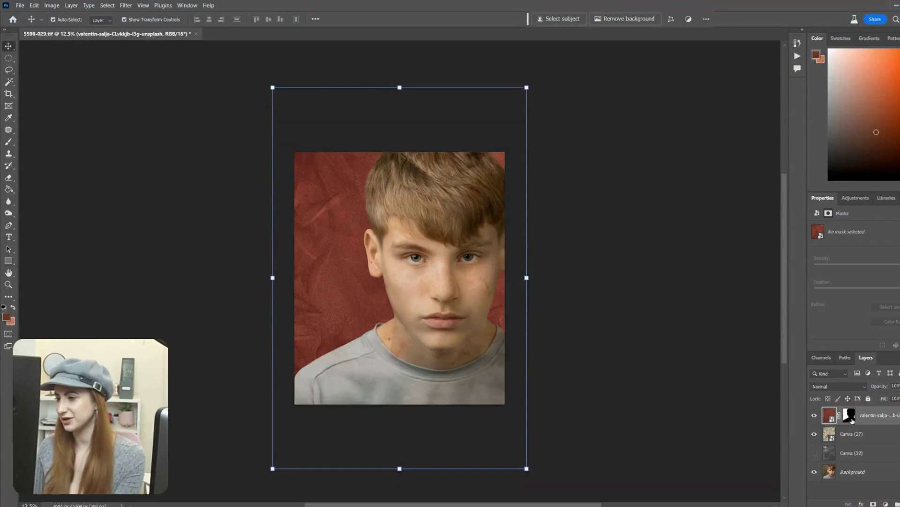
{"action": "left_click", "coordinate": [815, 435]}
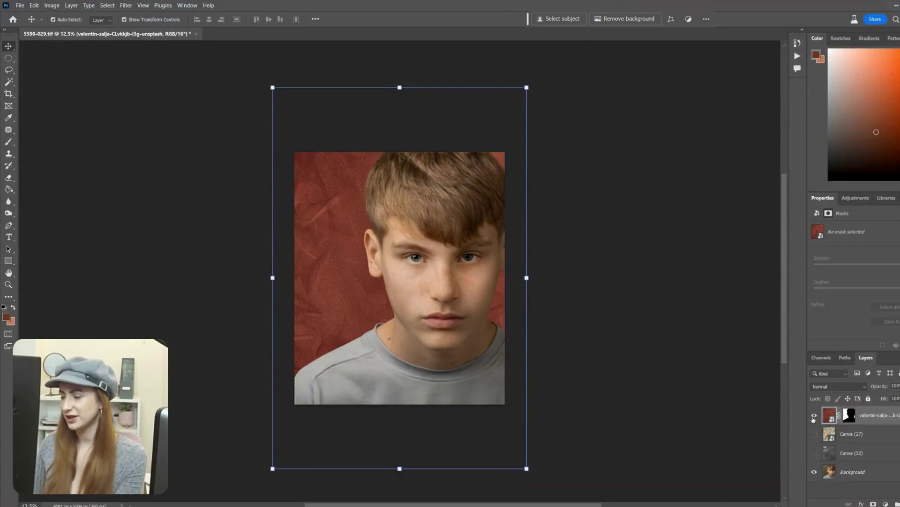
{"action": "left_click", "coordinate": [814, 417]}
{"action": "left_click", "coordinate": [814, 416]}
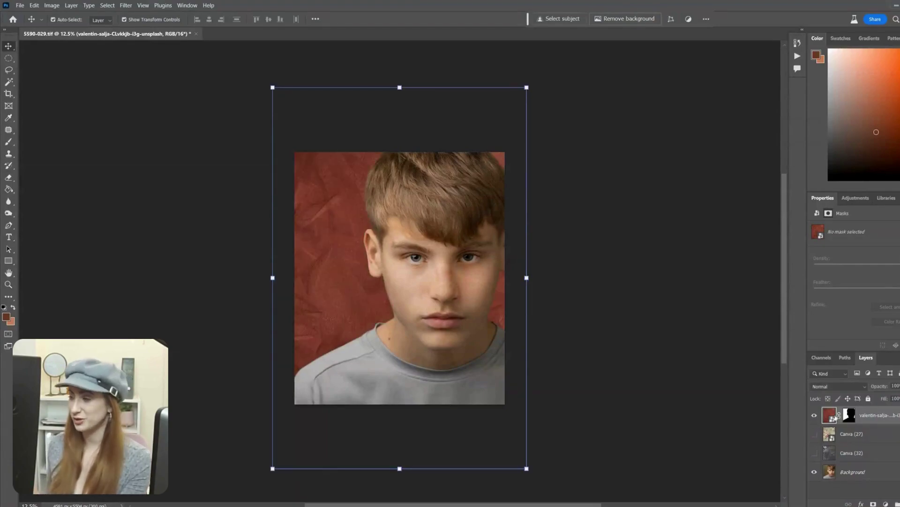
{"action": "left_click", "coordinate": [898, 385]}
{"action": "left_click_drag", "start_coordinate": [893, 398], "coordinate": [896, 398]}
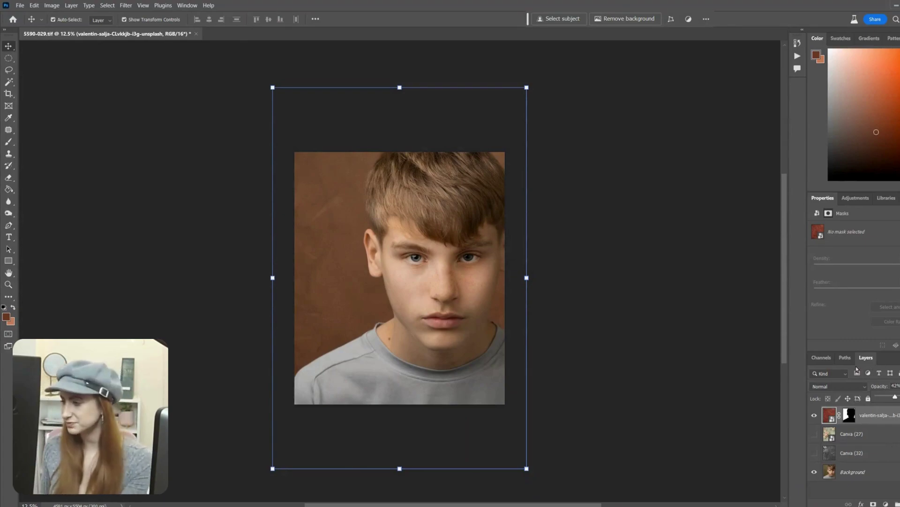
Step: Rasterize the red valentin-salja texture layer
{"action": "right_click", "coordinate": [833, 416]}
{"action": "left_click", "coordinate": [830, 419]}
{"action": "right_click", "coordinate": [830, 418]}
{"action": "left_click", "coordinate": [830, 419]}
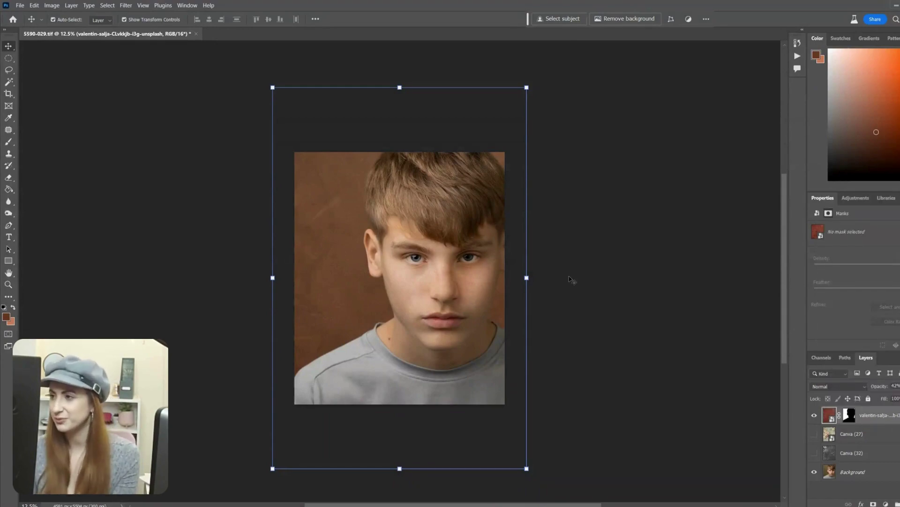
{"action": "left_click", "coordinate": [581, 154]}
{"action": "left_click", "coordinate": [828, 419]}
{"action": "left_click", "coordinate": [760, 396]}
{"action": "right_click", "coordinate": [882, 418]}
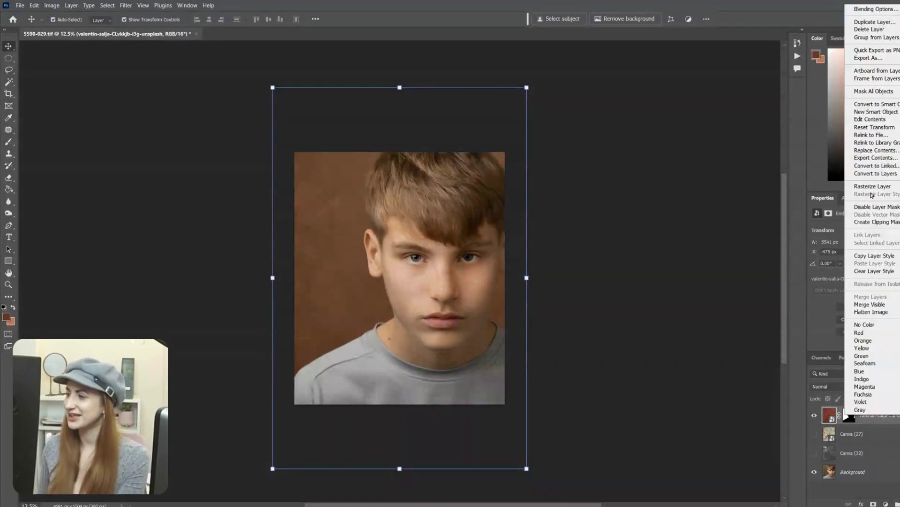
{"action": "left_click", "coordinate": [869, 187]}
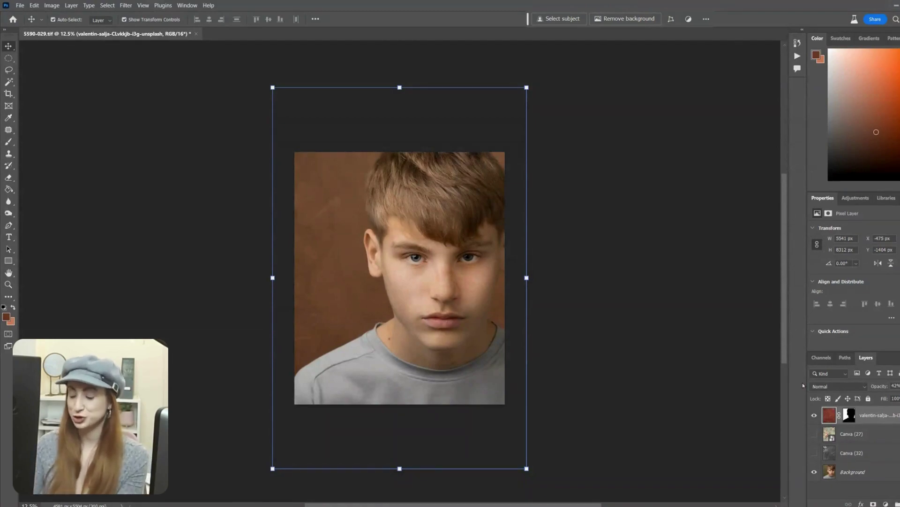
Step: Desaturate the texture fully with Hue/Saturation at Saturation -100
{"action": "key", "text": "ctrl+u"}
{"action": "left_click_drag", "start_coordinate": [566, 174], "coordinate": [551, 174]}
{"action": "key", "text": "Return"}
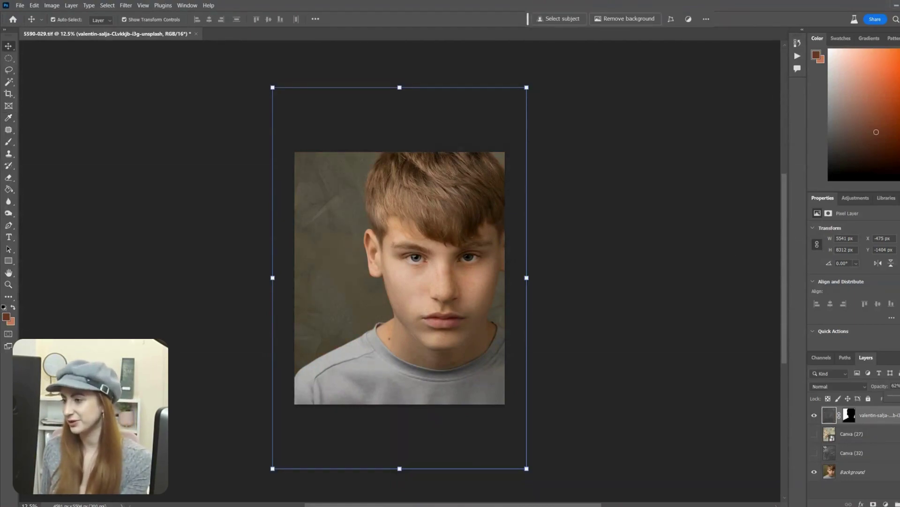
Step: Toggle the grey texture's visibility to compare the backdrop with and without it
{"action": "left_click", "coordinate": [814, 415]}
{"action": "left_click", "coordinate": [814, 416]}
{"action": "left_click", "coordinate": [814, 415]}
{"action": "left_click", "coordinate": [814, 416]}
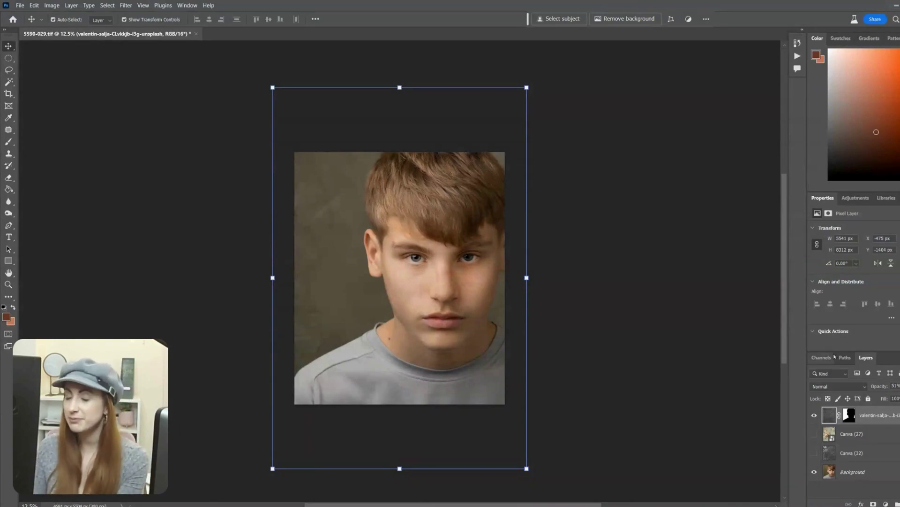
Step: Set the grey texture to Soft Light blending at 47% opacity
{"action": "left_click", "coordinate": [865, 388]}
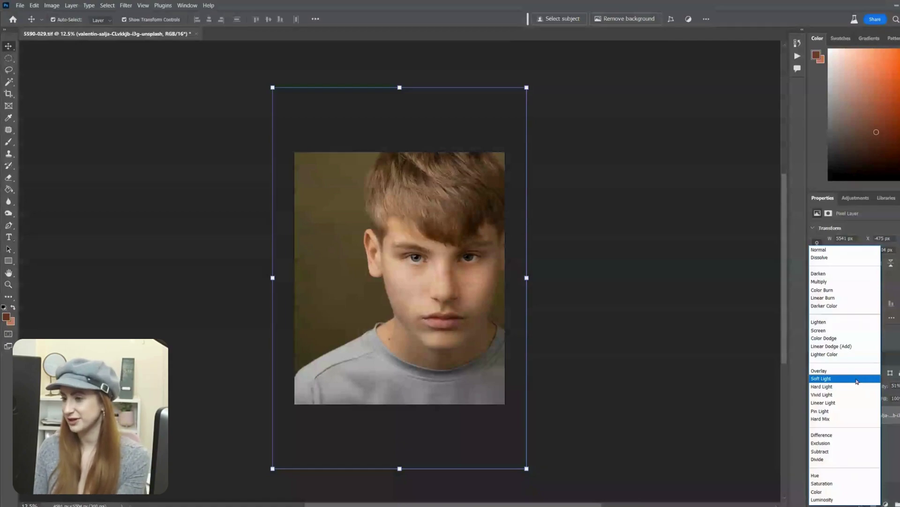
{"action": "left_click", "coordinate": [863, 371]}
{"action": "key", "text": "Down"}
{"action": "key", "text": "Down"}
{"action": "key", "text": "Down"}
{"action": "key", "text": "Up"}
{"action": "key", "text": "Up"}
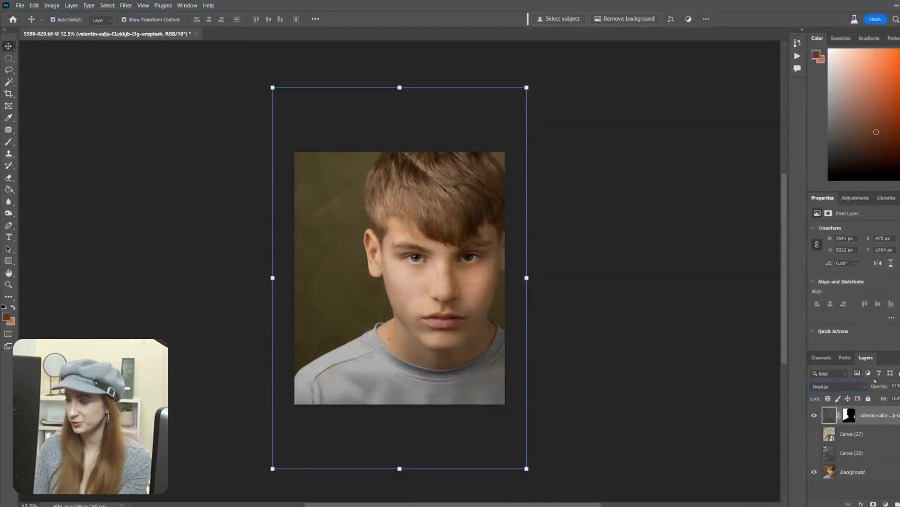
{"action": "key", "text": "4"}
{"action": "key", "text": "7"}
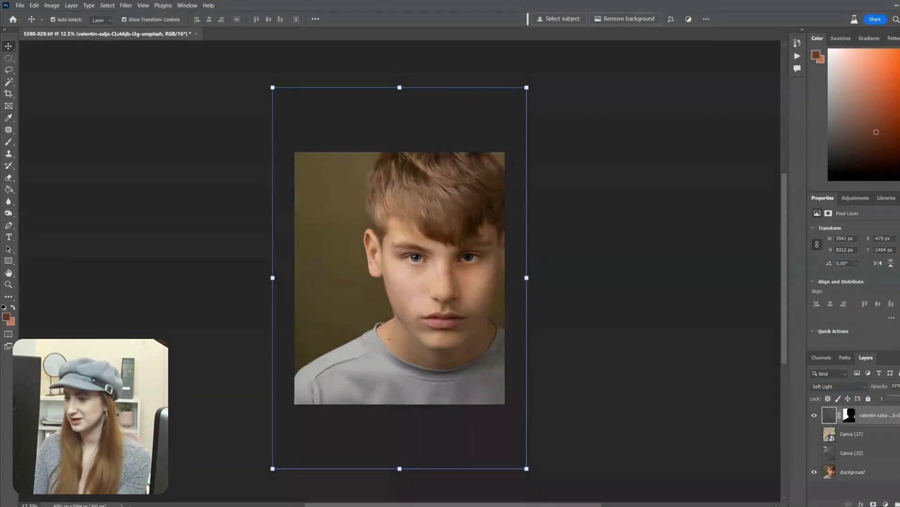
{"action": "left_click", "coordinate": [814, 416]}
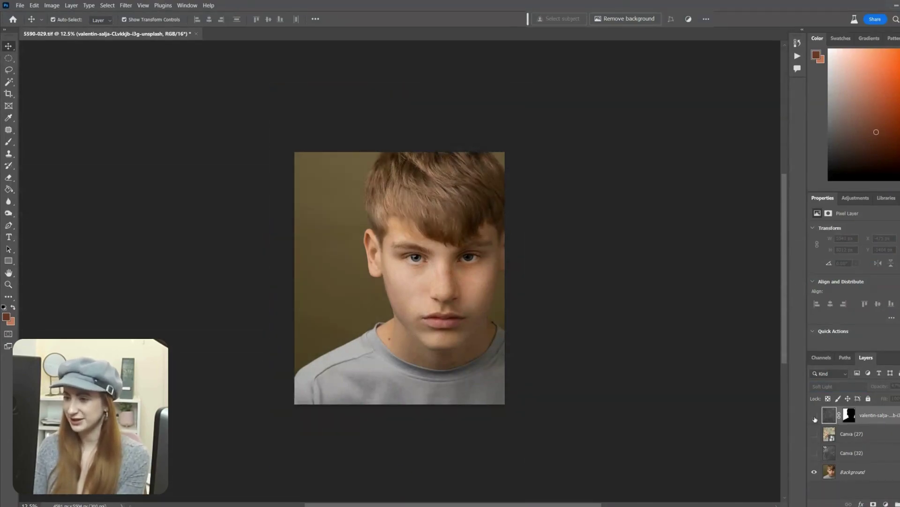
{"action": "left_click", "coordinate": [814, 416]}
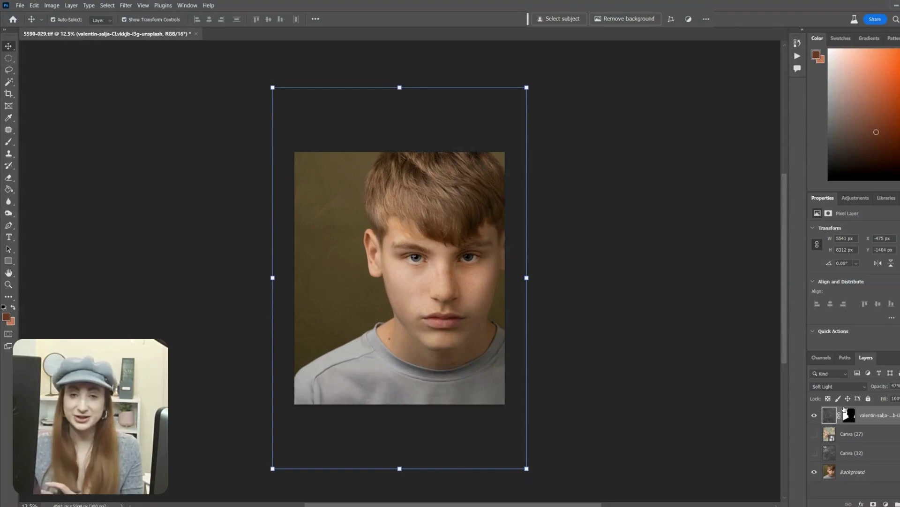